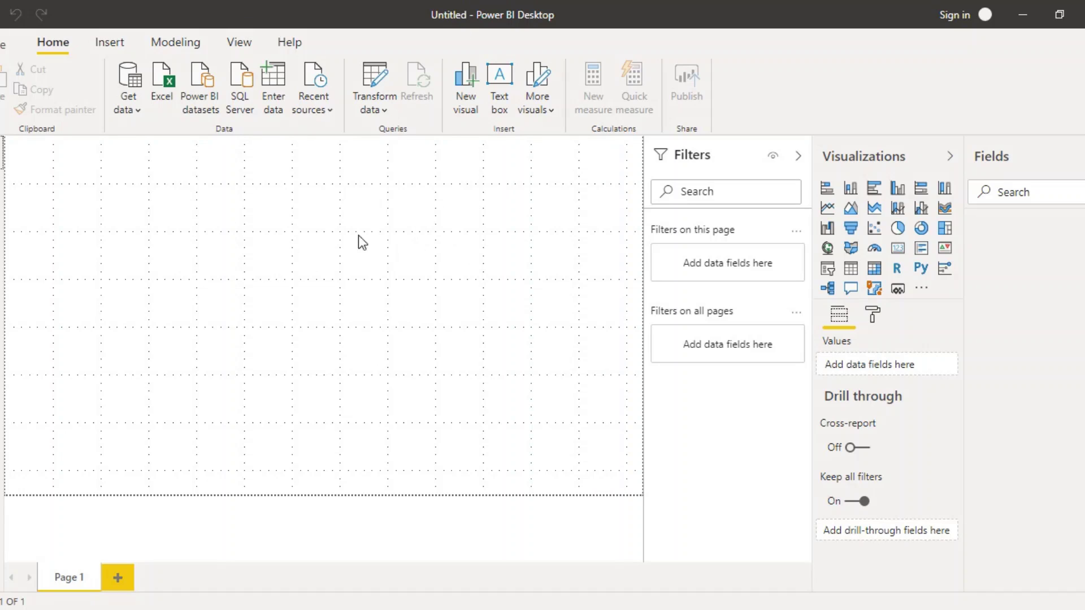
Step: Open File 03.pbix from the recent reports list
left_click(9, 44)
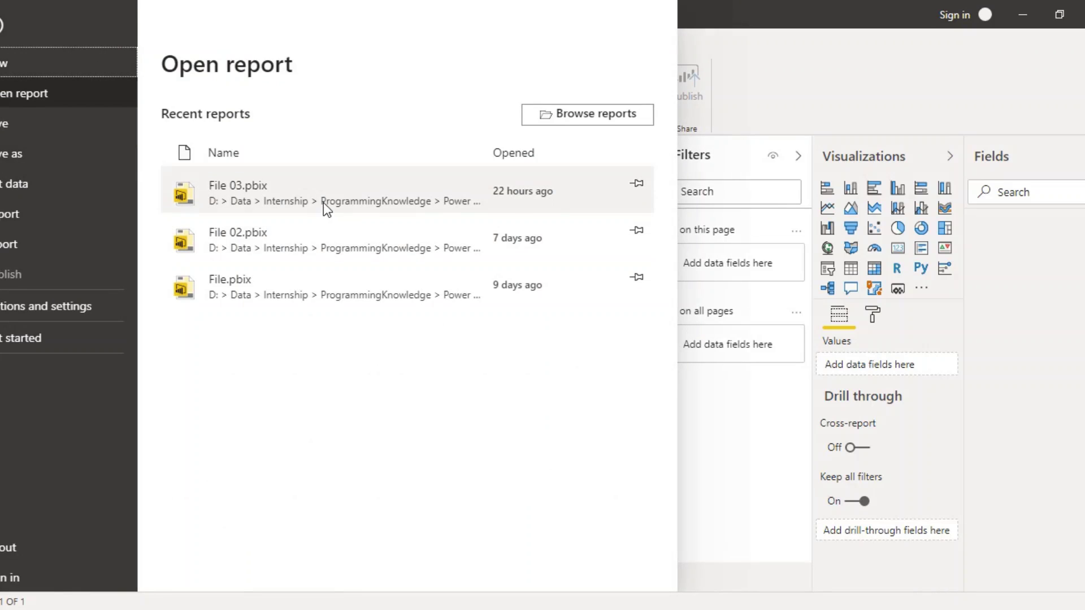
left_click(243, 191)
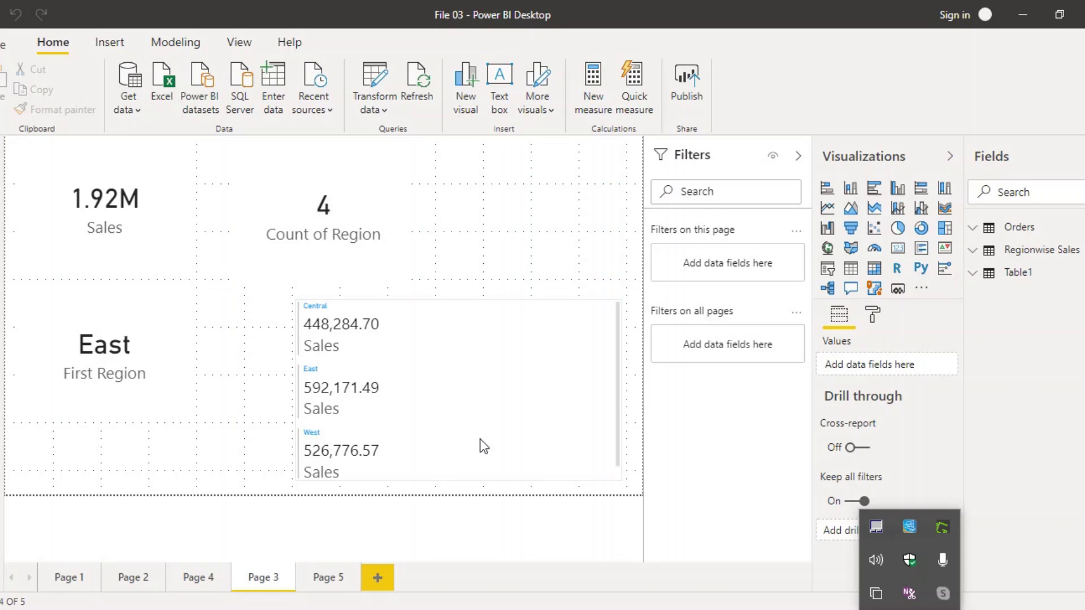
Step: Add a new Page 6 with a stacked bar chart and expand the Orders table fields
left_click(385, 573)
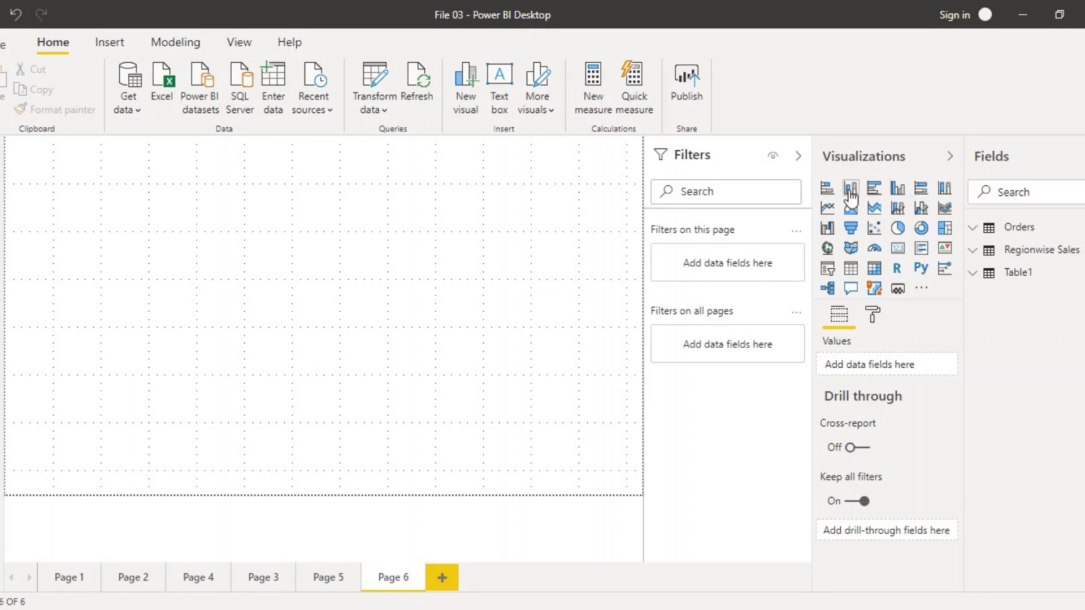
left_click(828, 189)
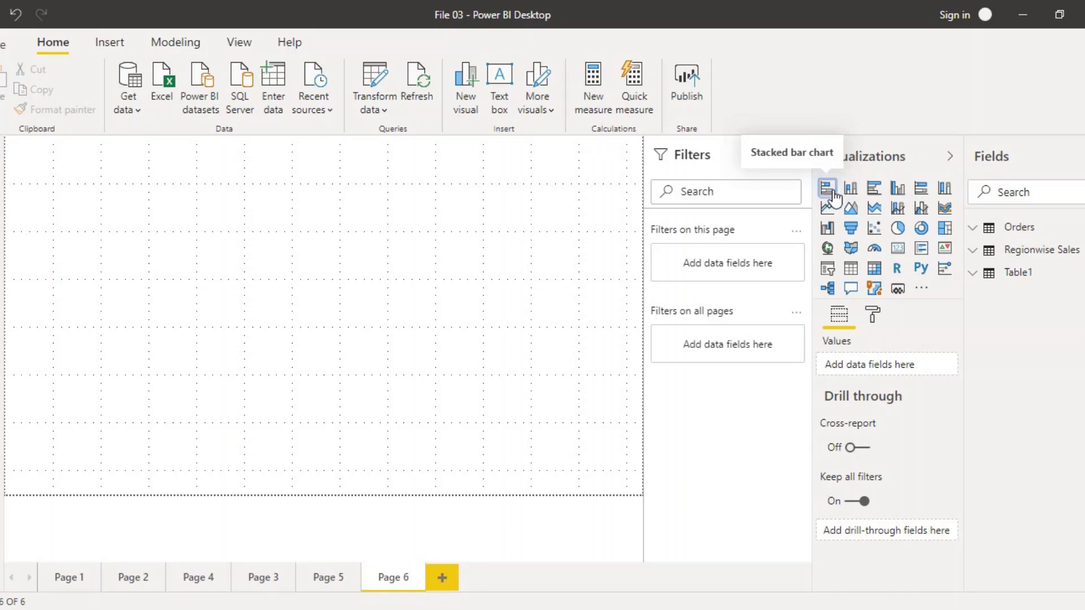
left_click(976, 231)
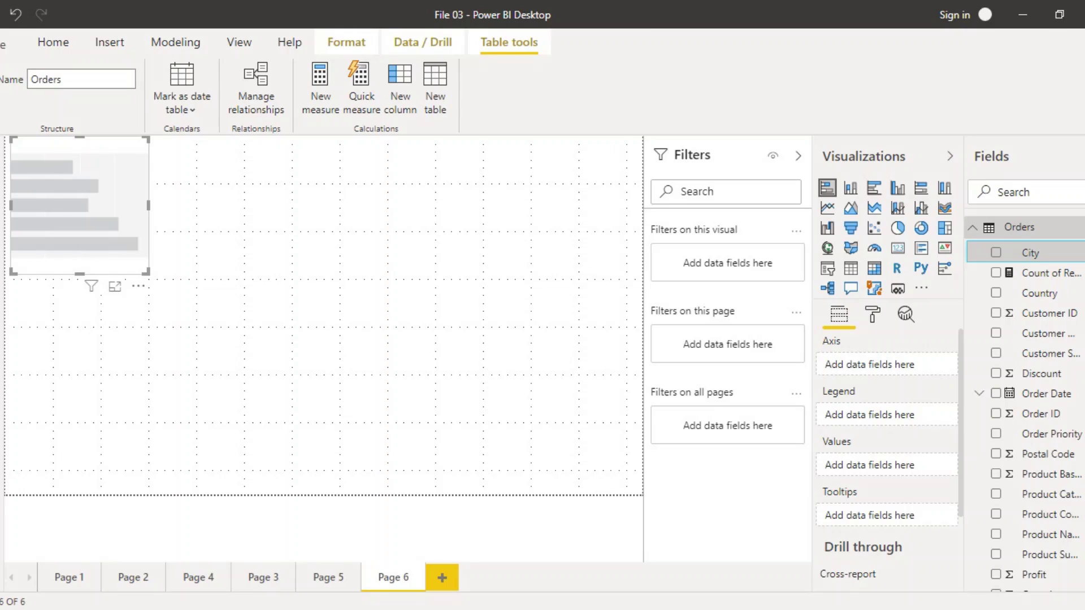
left_click(1051, 273)
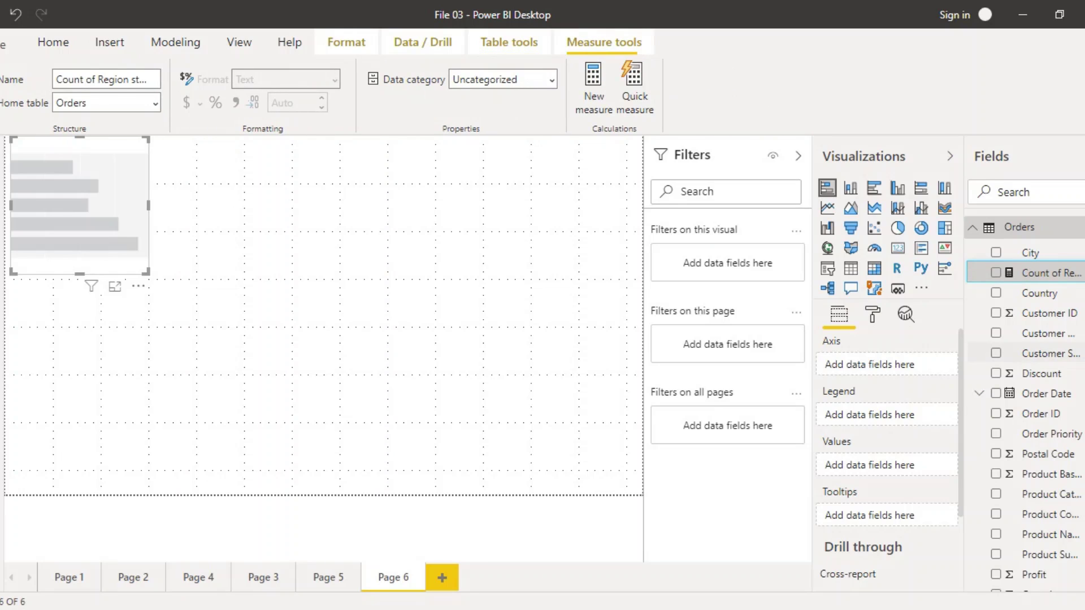
key("Down")
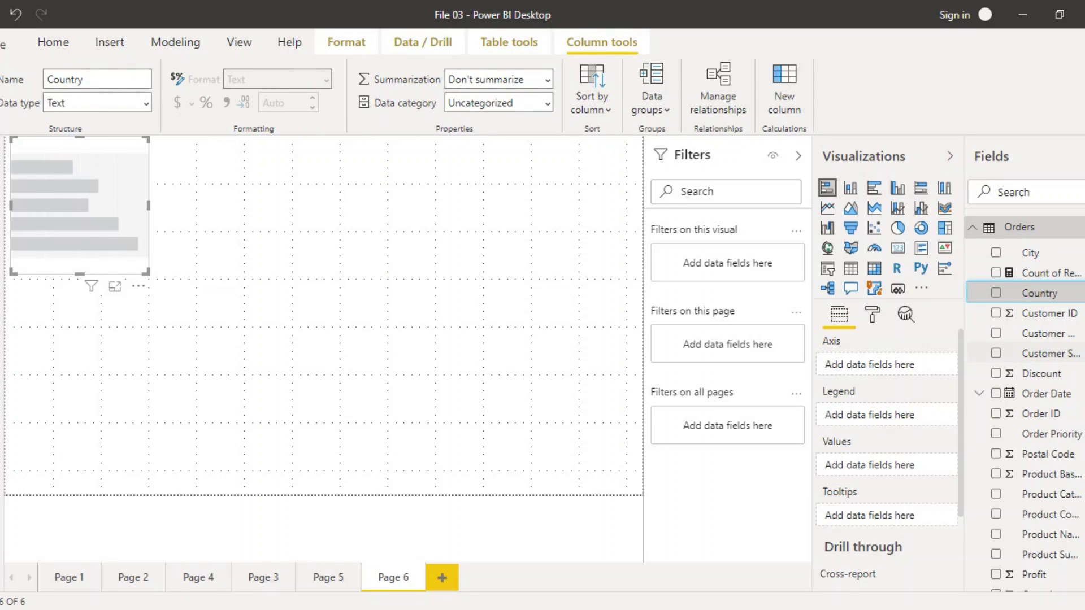
key("Down")
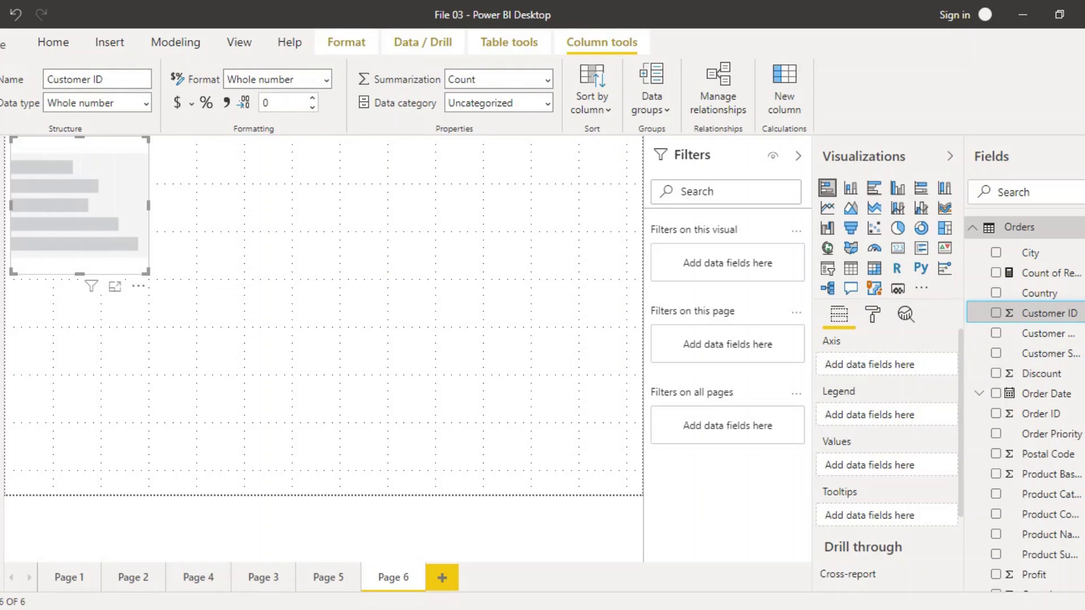
key("Escape")
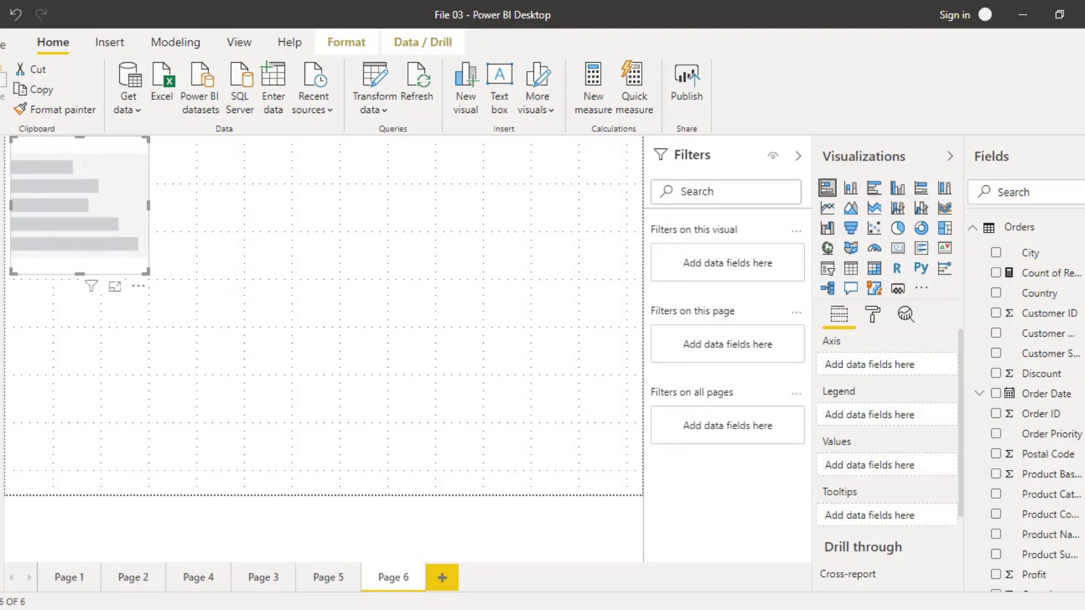
scroll(1023, 395, "down", 4)
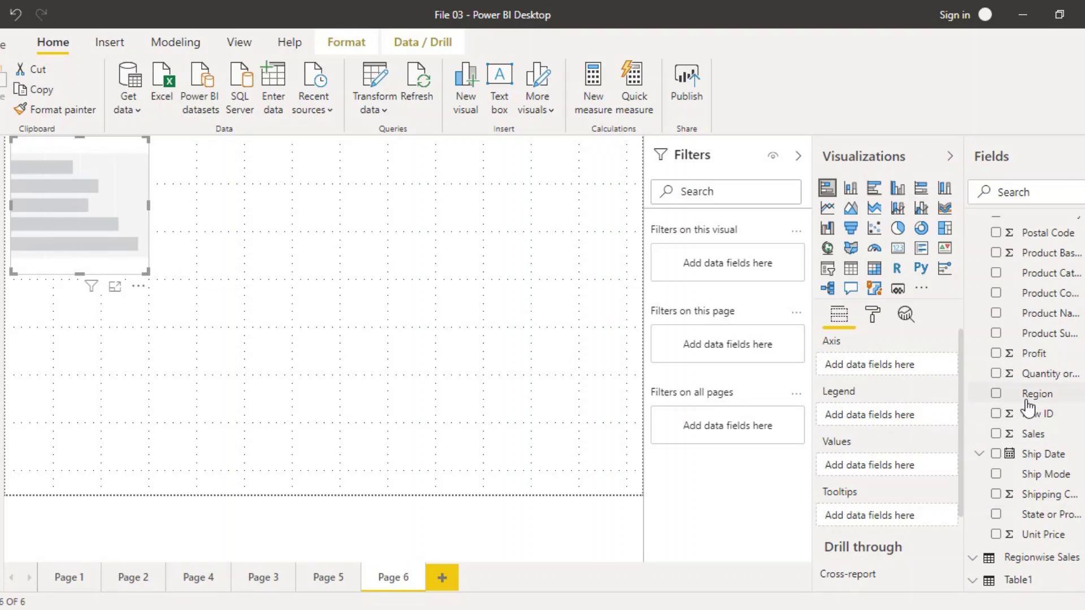
Step: Put Region on the axis and Sales as values, then enlarge the bar chart across the page
left_click_drag(1027, 398, 906, 363)
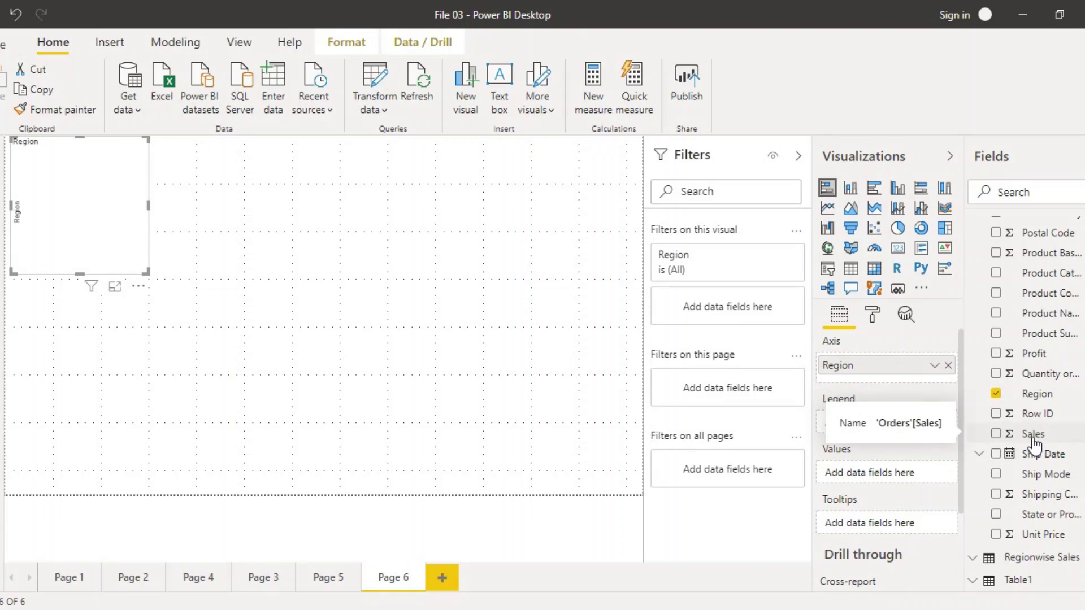
left_click_drag(1034, 435, 938, 477)
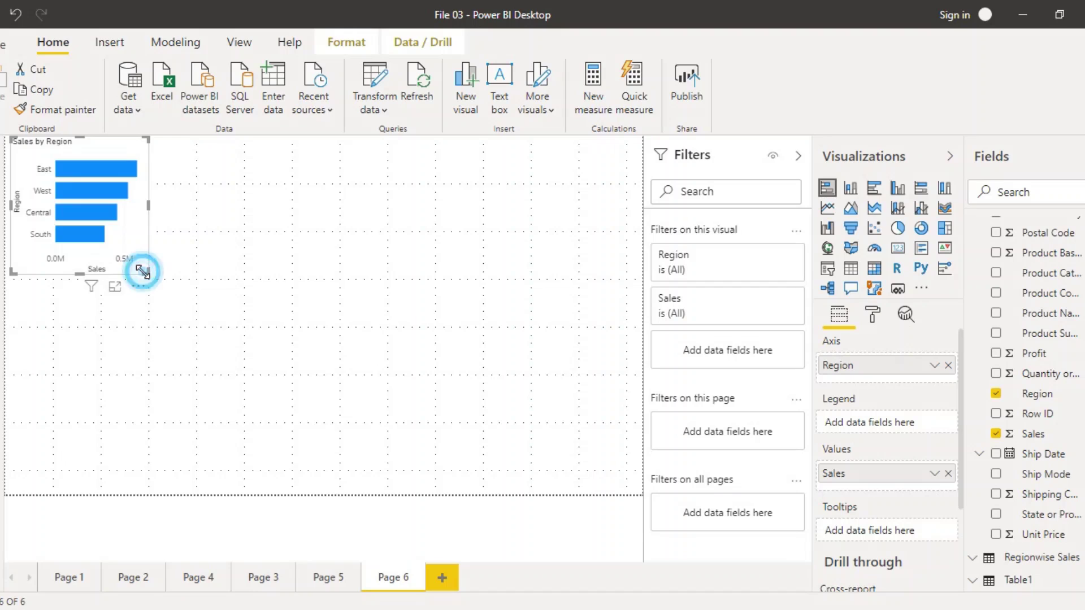
left_click_drag(144, 273, 303, 390)
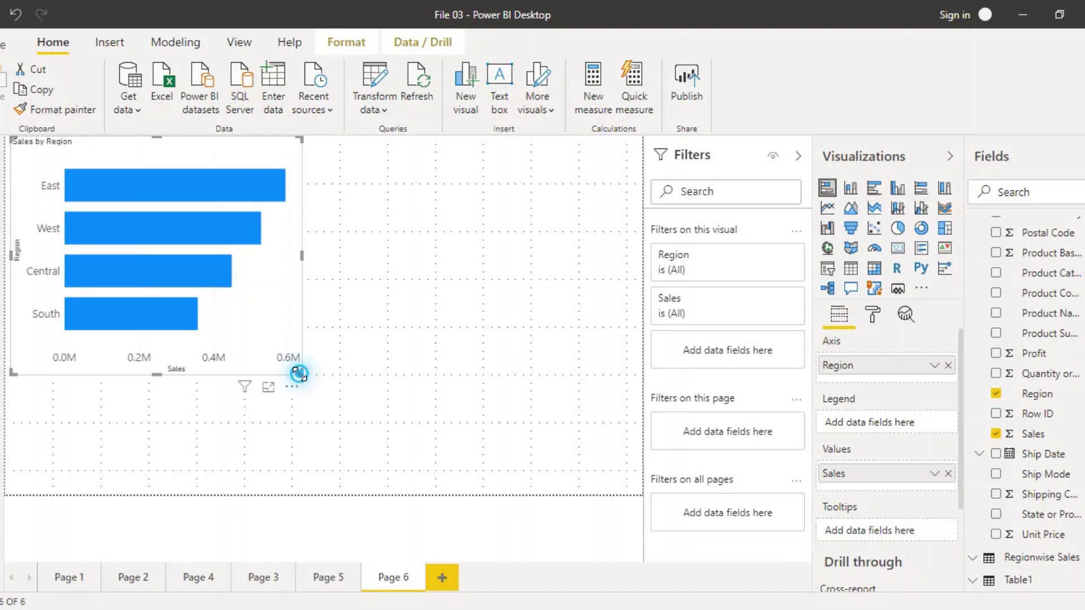
left_click_drag(304, 374, 391, 442)
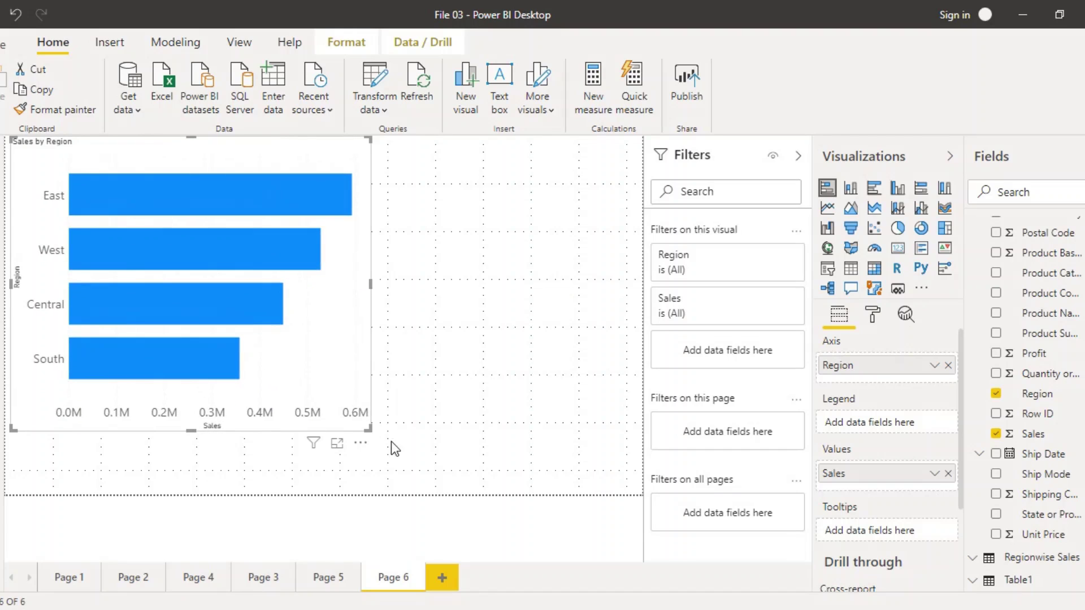
left_click(491, 435)
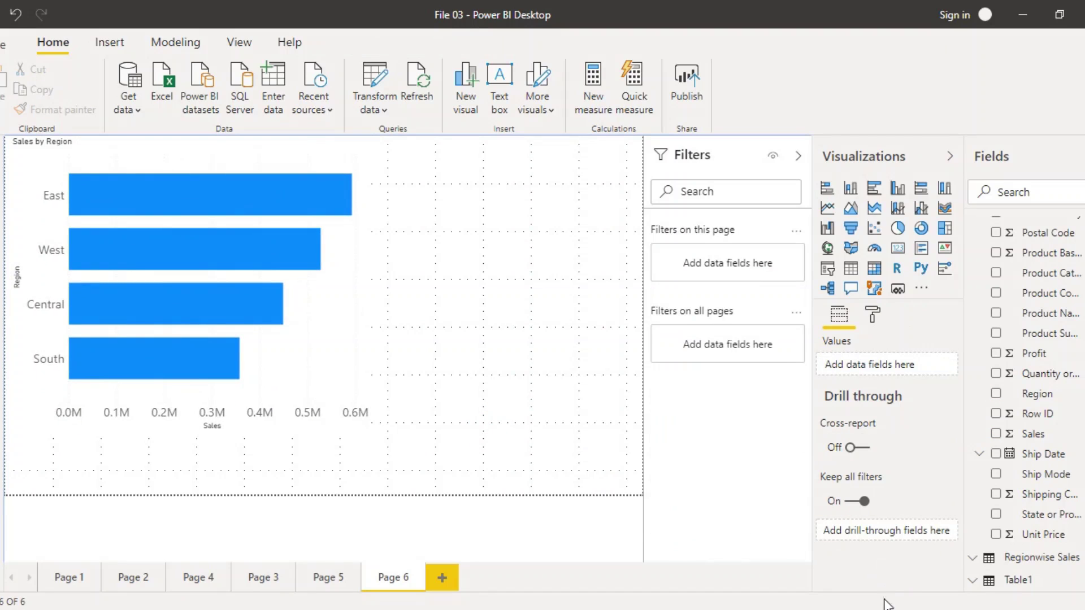
Step: Add Page 7 with a pie chart of Sales by Region legend and enlarge it
left_click(910, 609)
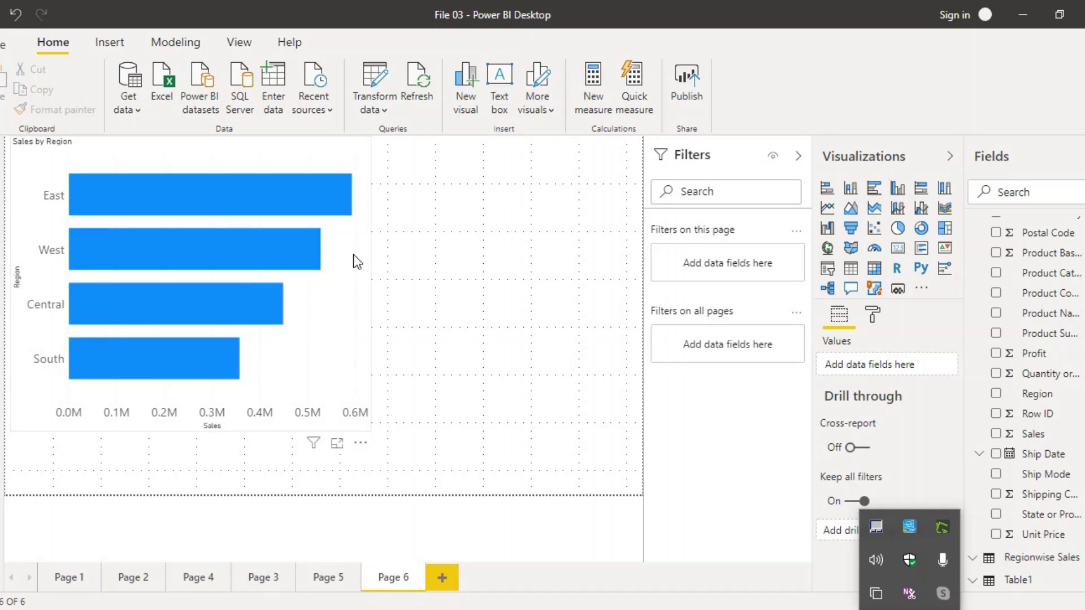
left_click(443, 576)
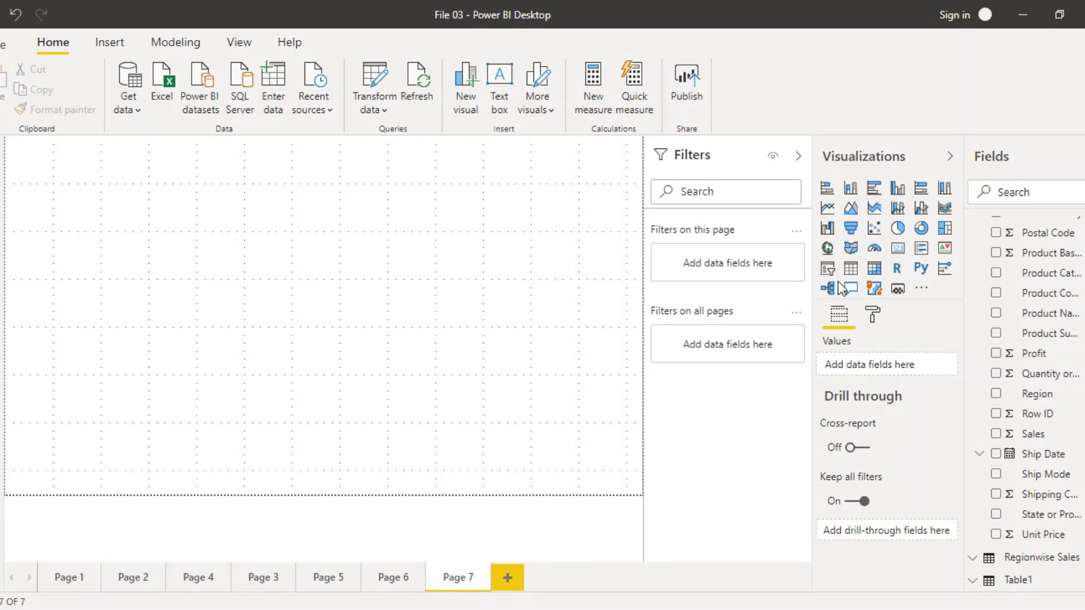
left_click(896, 242)
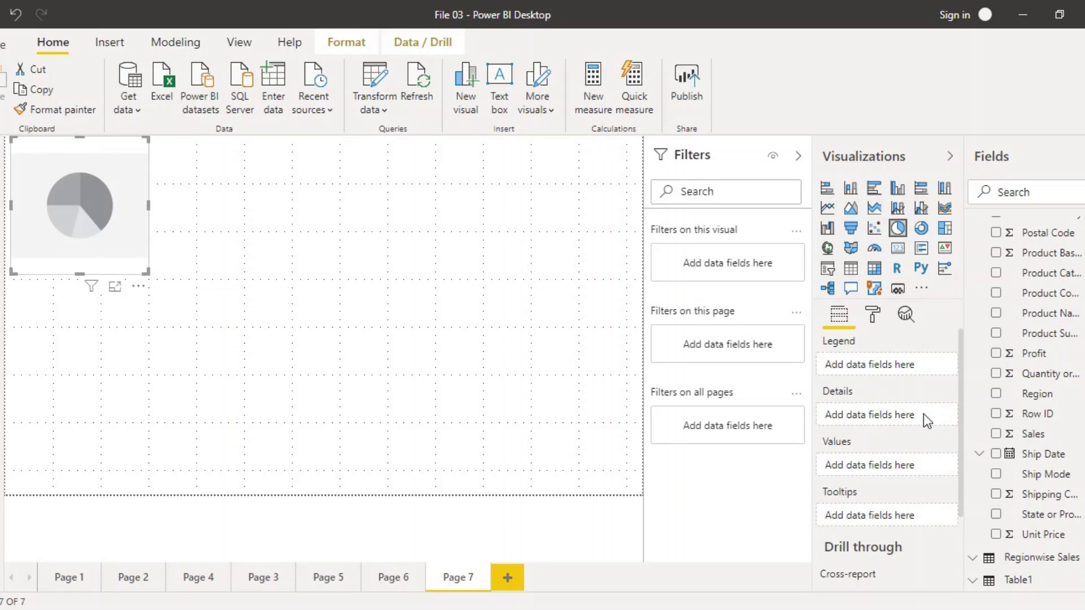
left_click(998, 394)
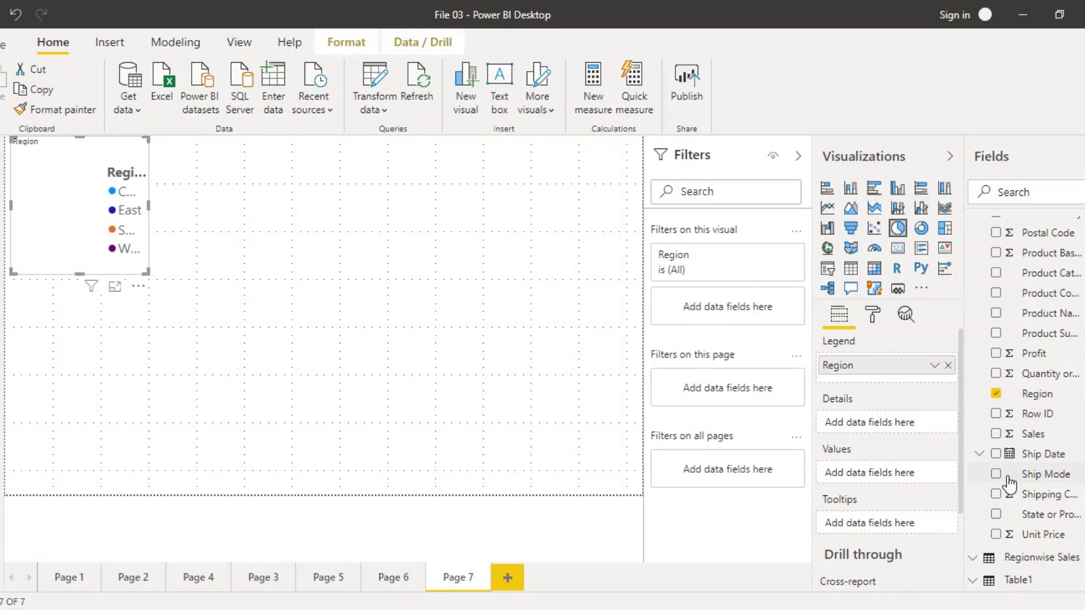
left_click(995, 434)
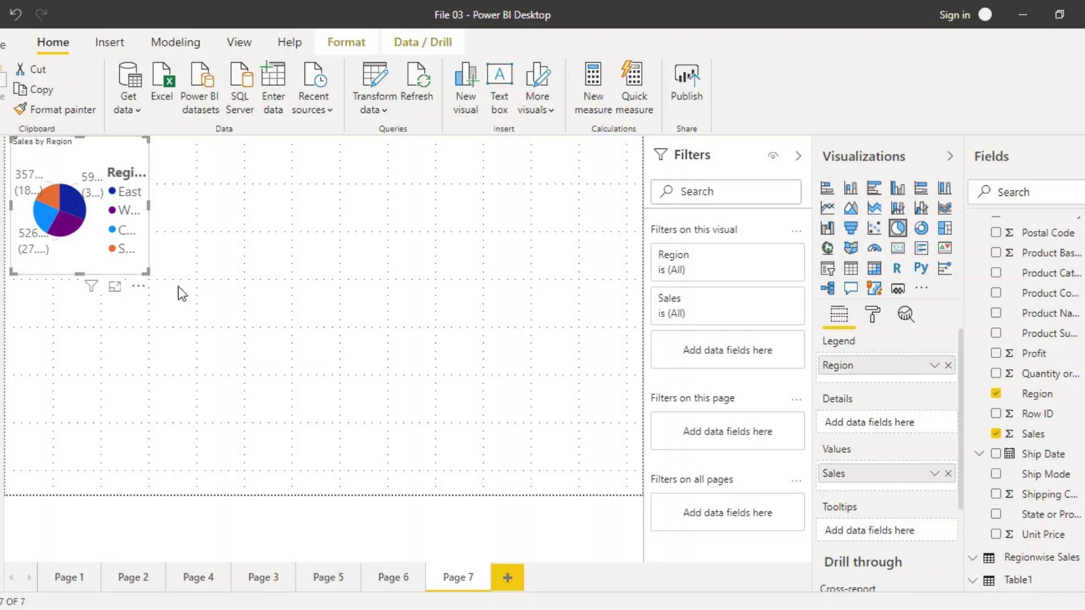
left_click_drag(147, 273, 491, 473)
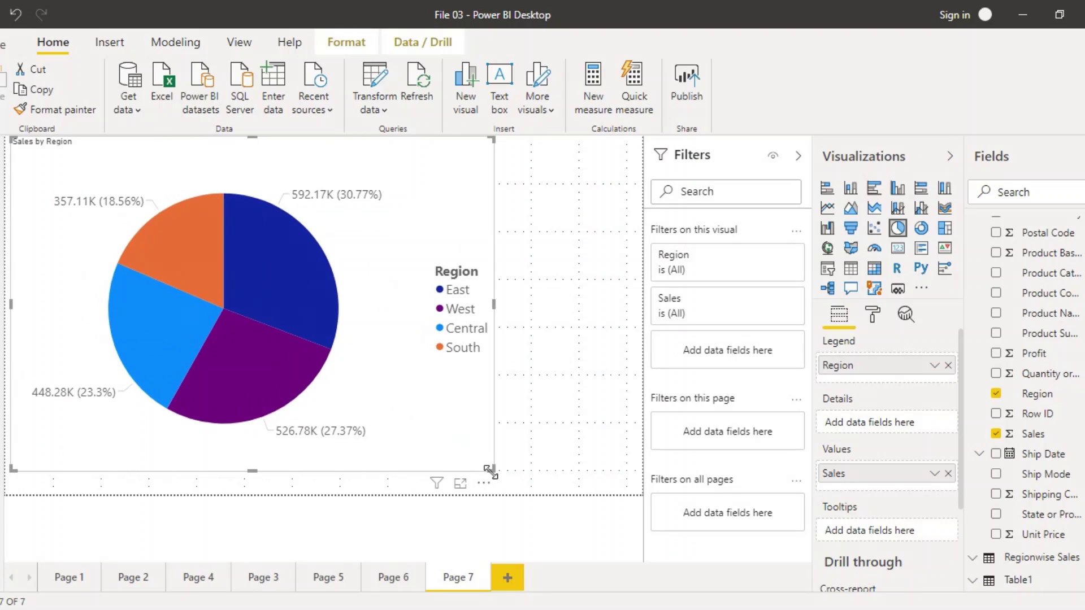
left_click(540, 375)
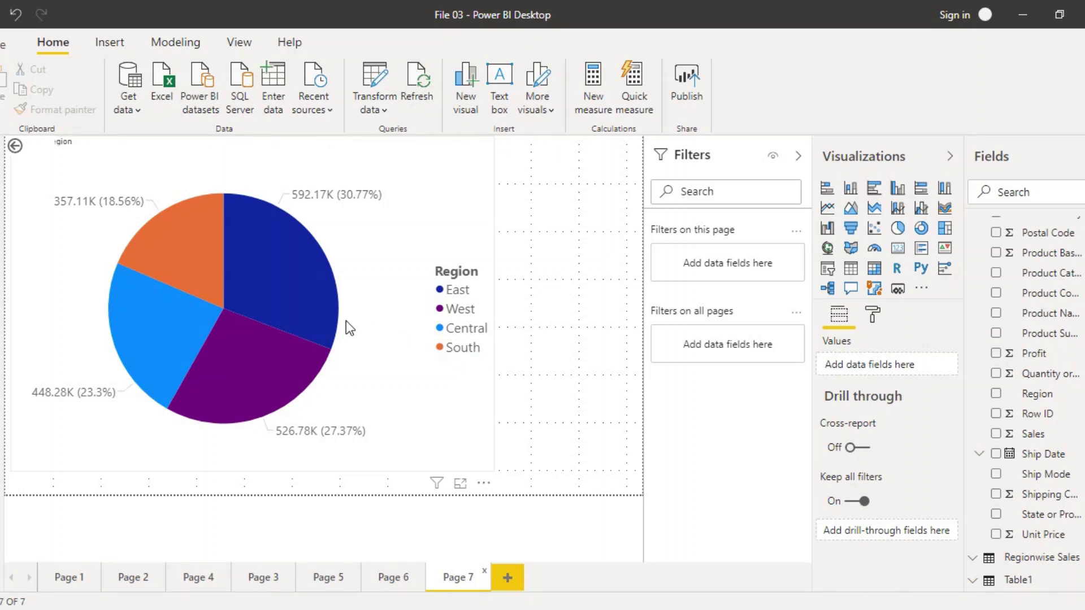
Step: Set Region as Page 6's drill-through field, then return to Page 7
mouse_move(281, 333)
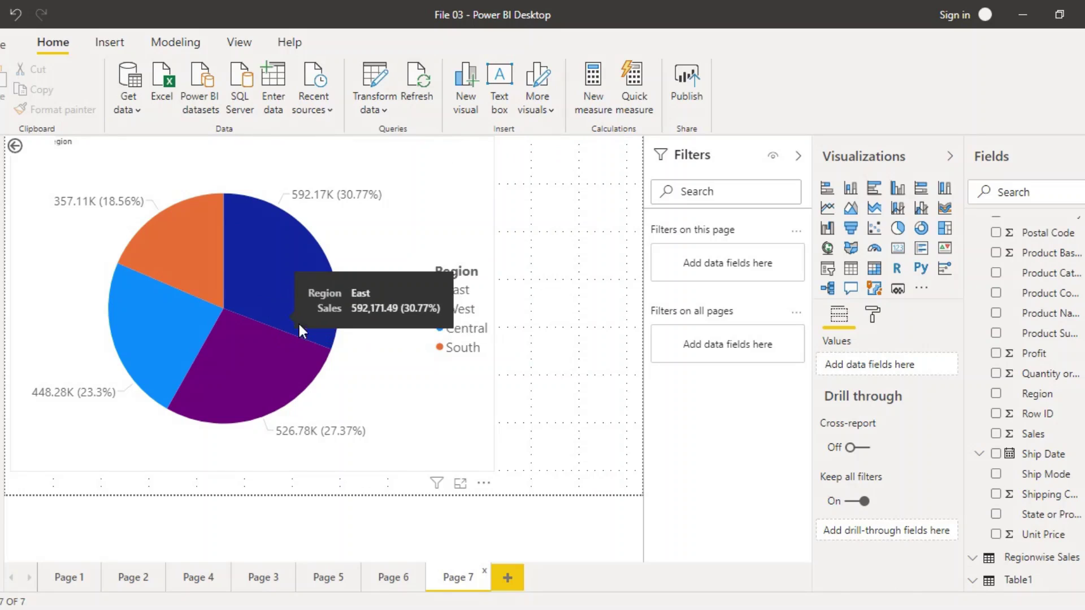
left_click(383, 568)
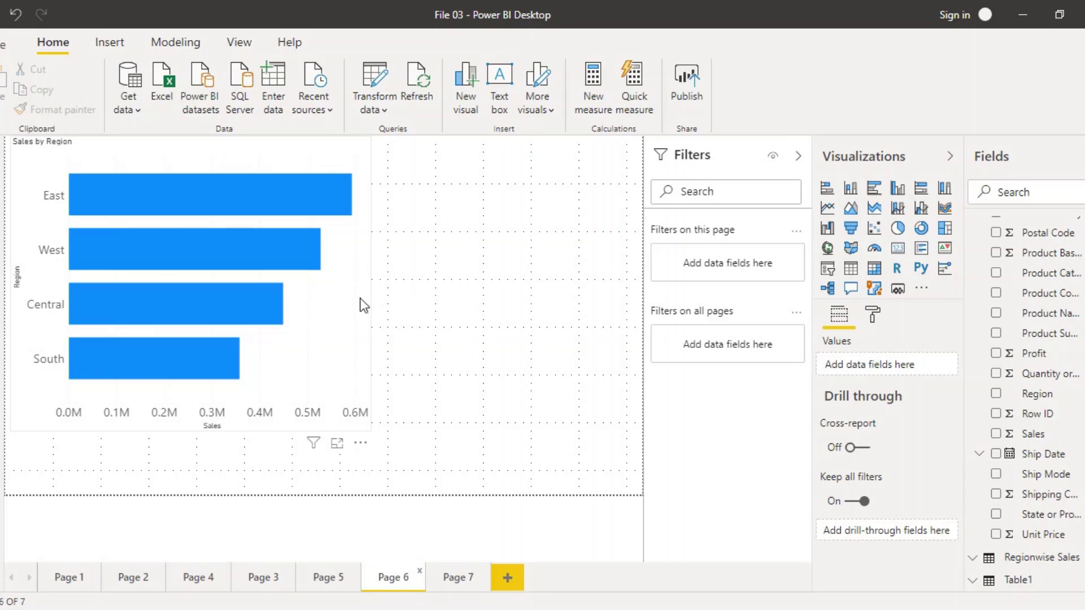
left_click(337, 314)
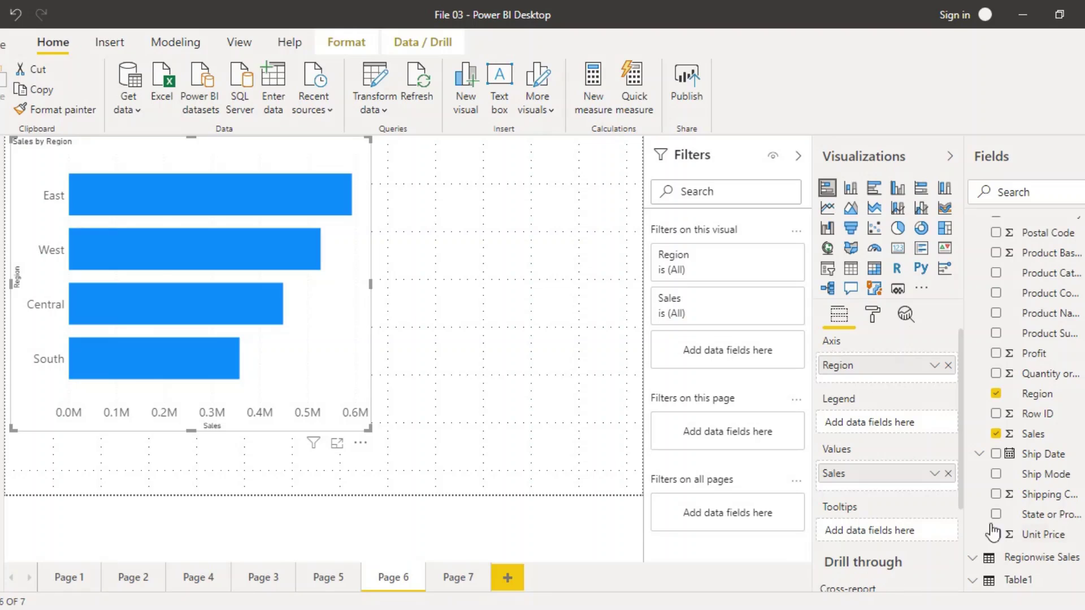
left_click(959, 560)
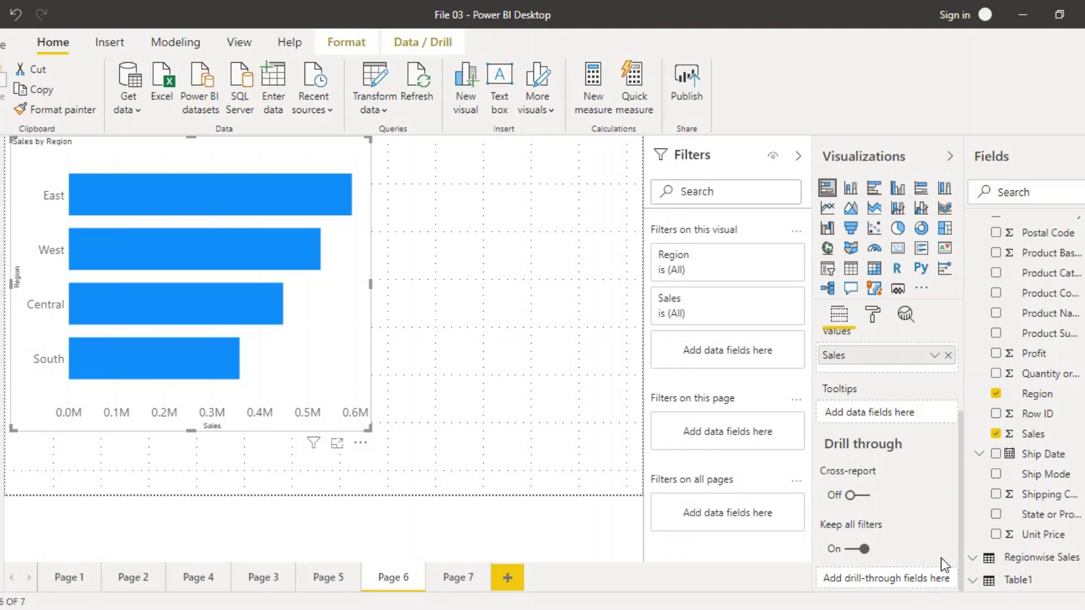
mouse_move(940, 558)
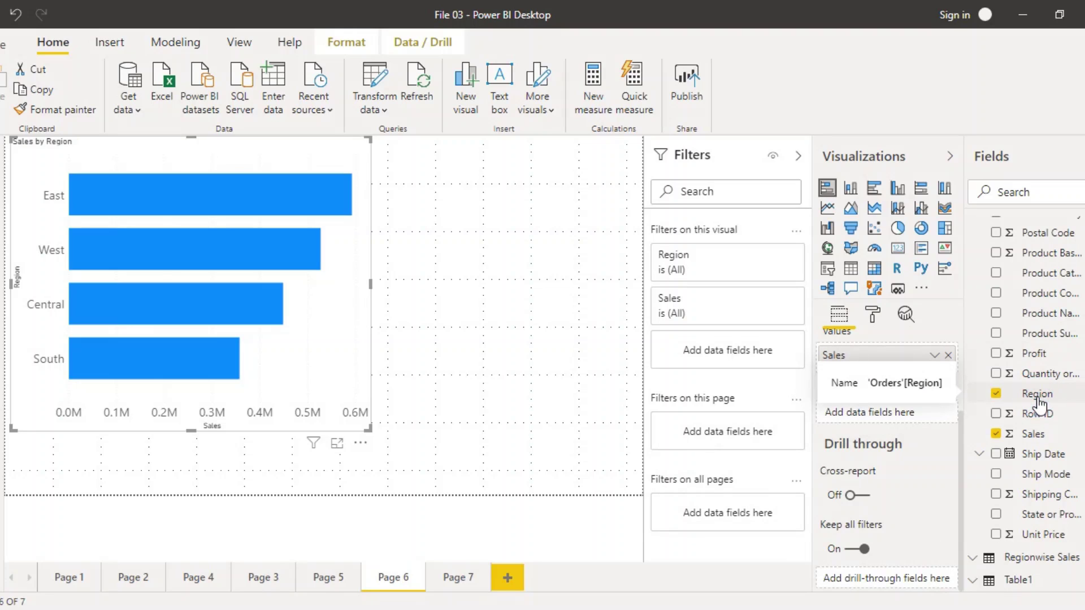
left_click_drag(1038, 400, 902, 588)
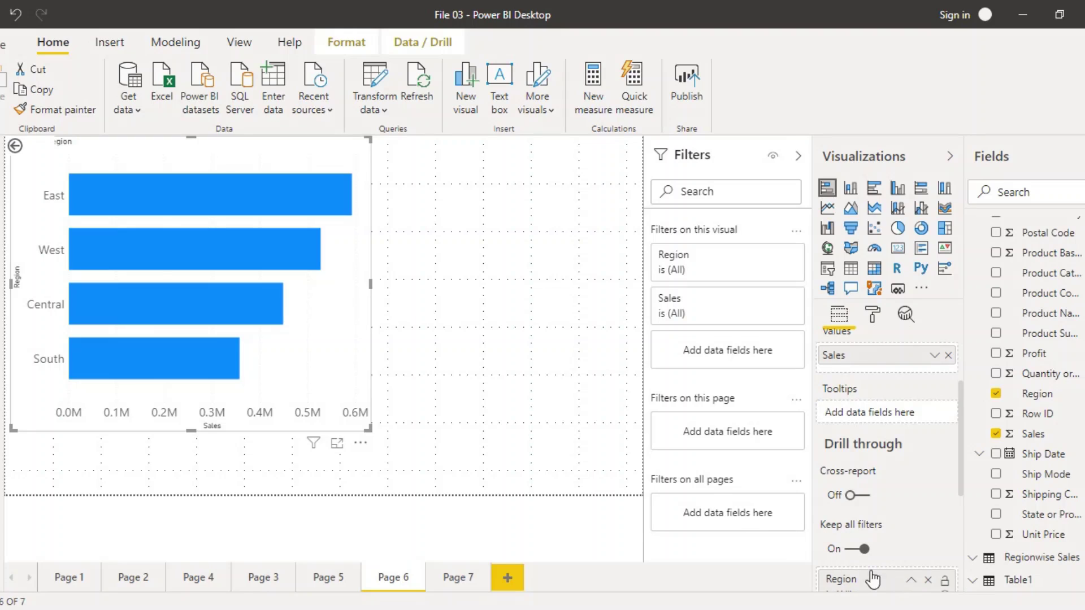
left_click(906, 609)
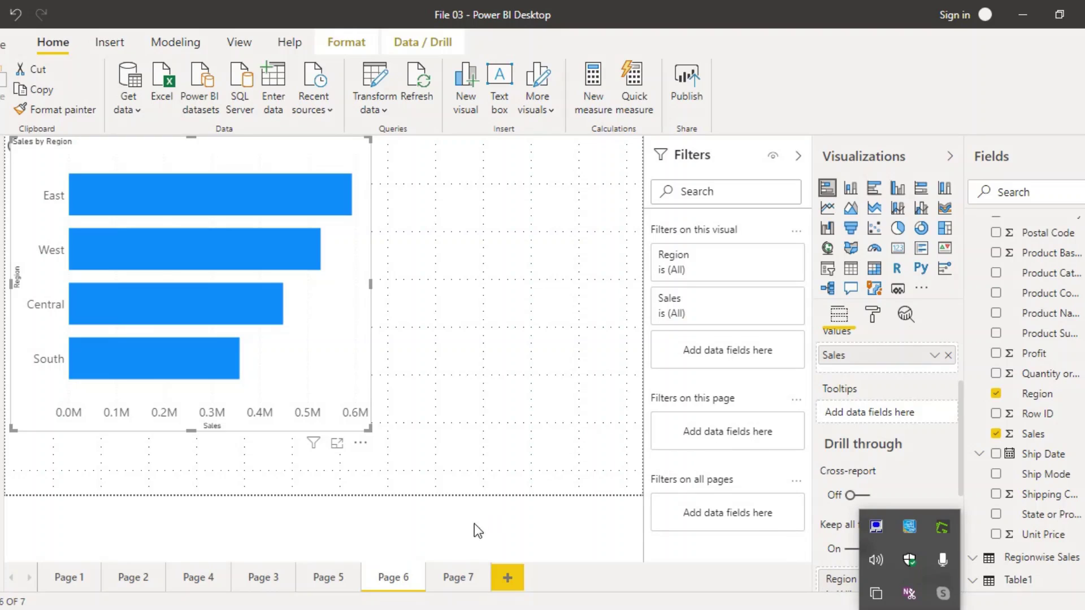
left_click(455, 576)
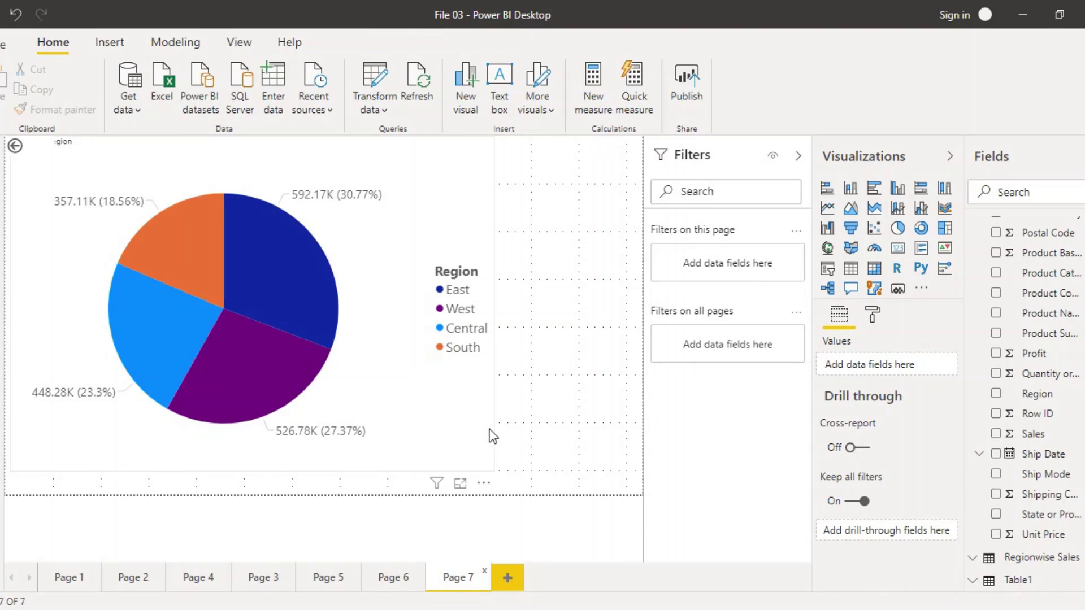
Step: Drill through from the pie chart's South slice to Page 6, showing about 350K sales
mouse_move(306, 317)
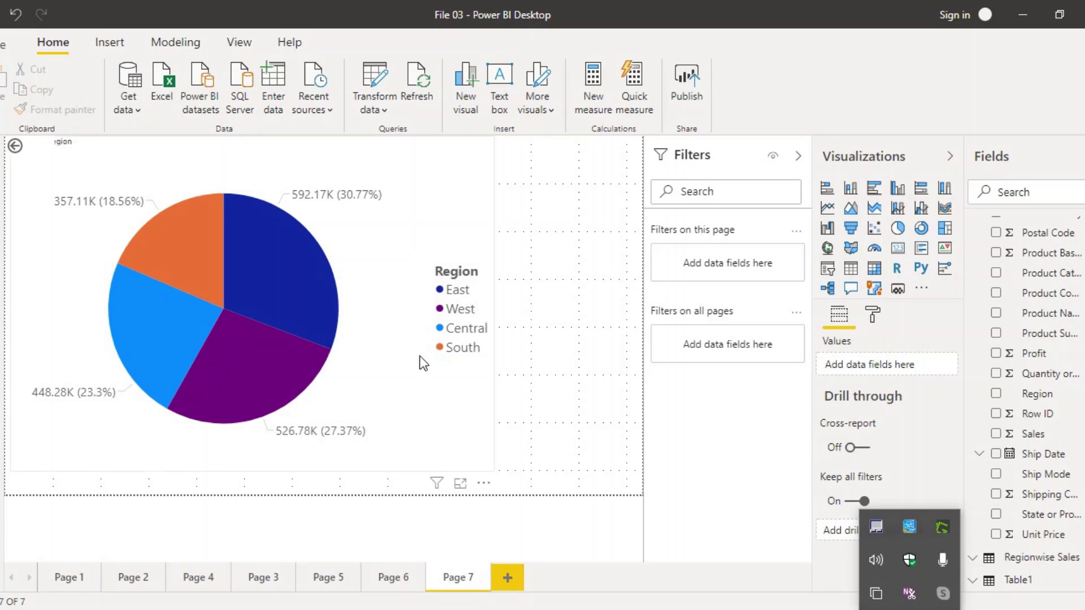
mouse_move(212, 250)
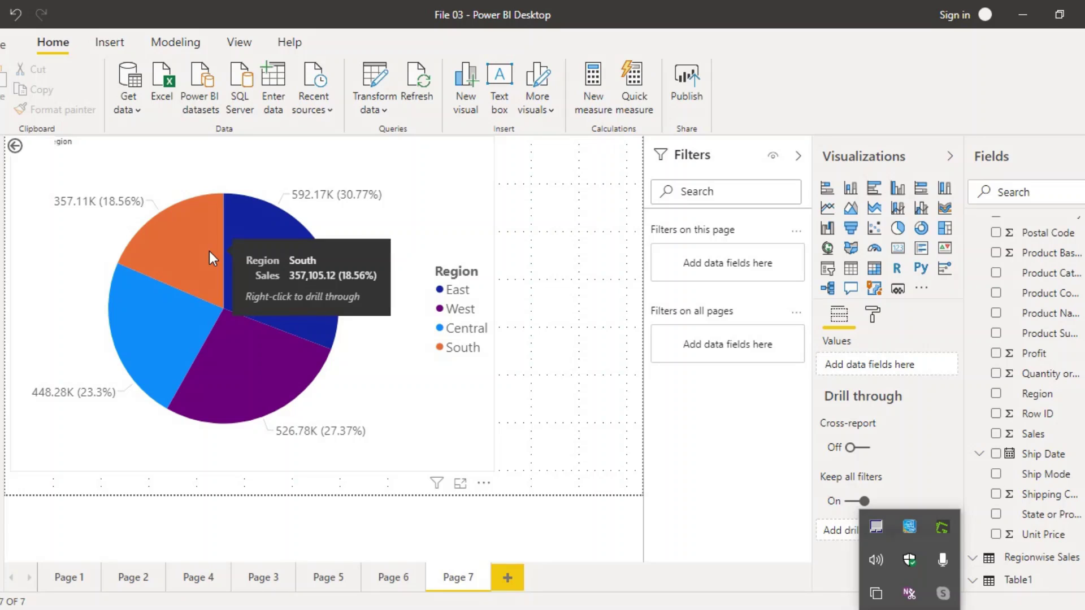
left_click(209, 252)
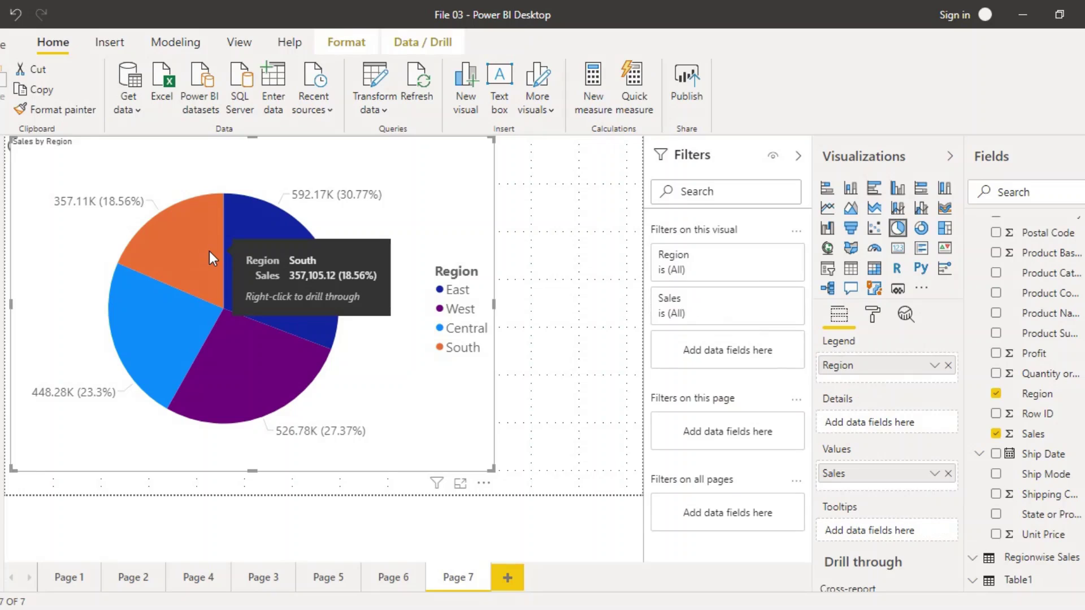
right_click(209, 252)
mouse_move(254, 362)
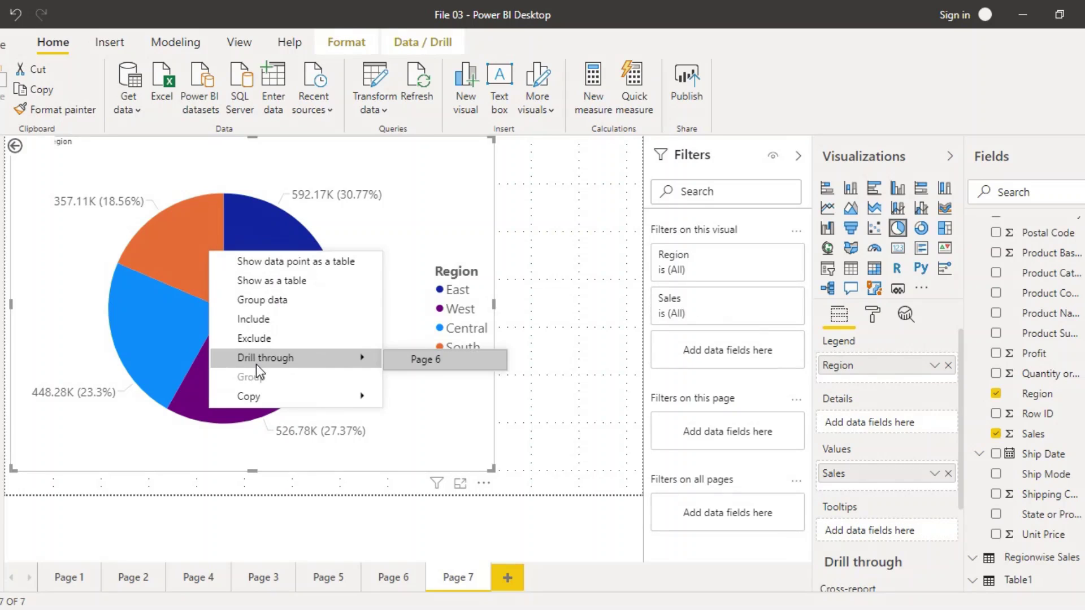
left_click(425, 362)
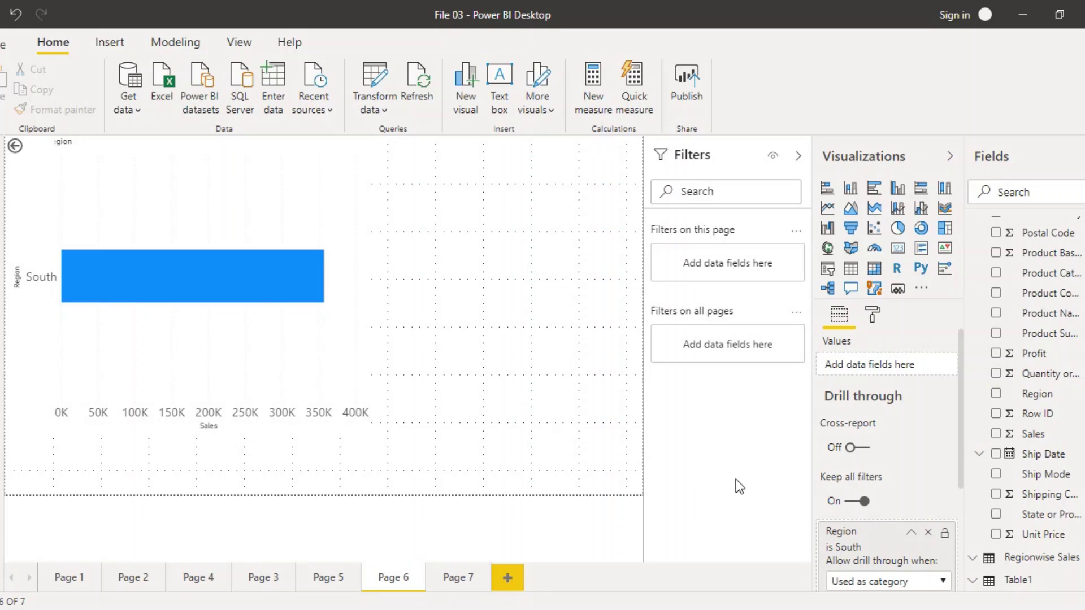
Step: Create a new blank Page 8 in the report
left_click(909, 609)
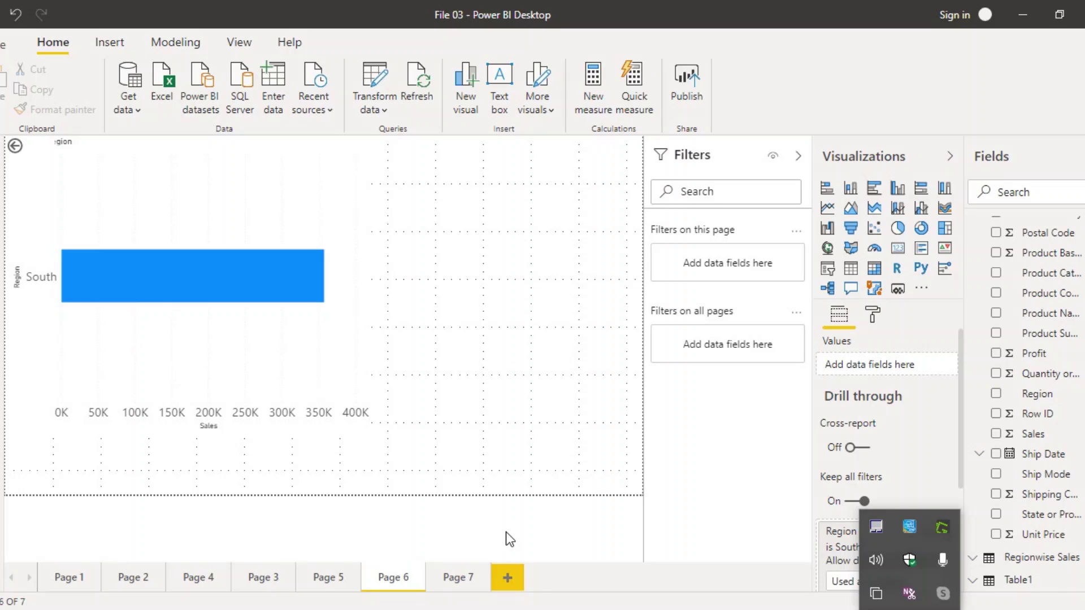
left_click(515, 586)
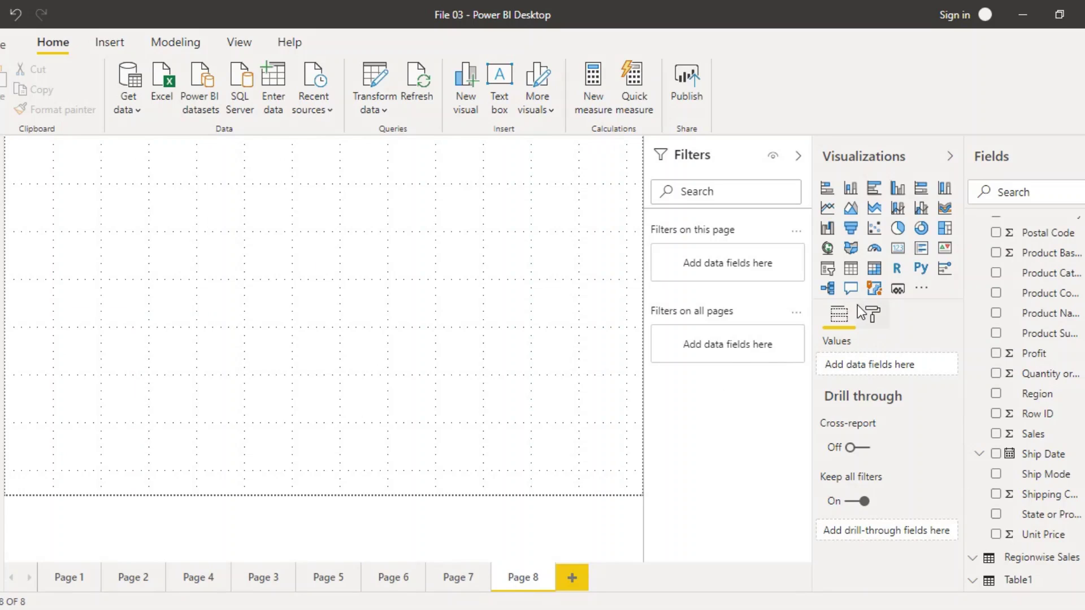
Step: Insert an empty table visual on Page 8
left_click(851, 269)
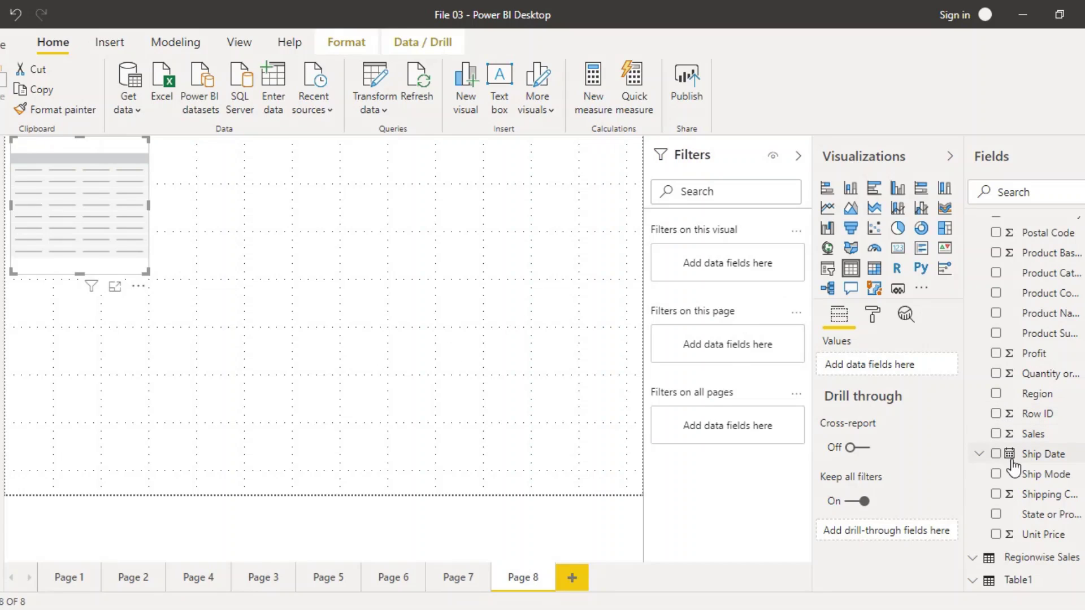
Step: Add Region, Sales and Quantity ordered new to the table and widen it to show all columns
left_click(995, 394)
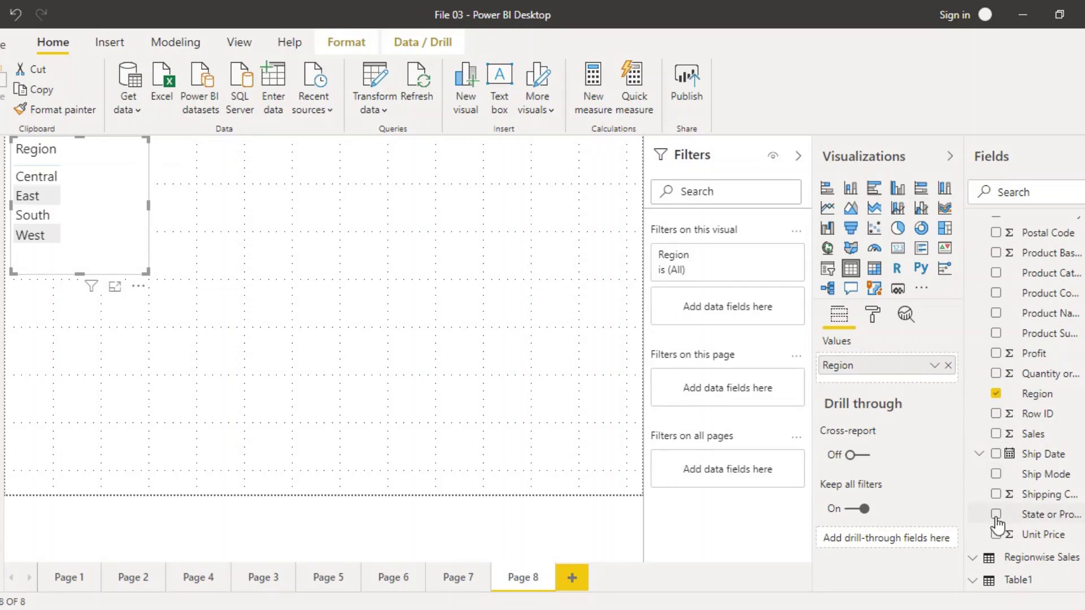
left_click(997, 438)
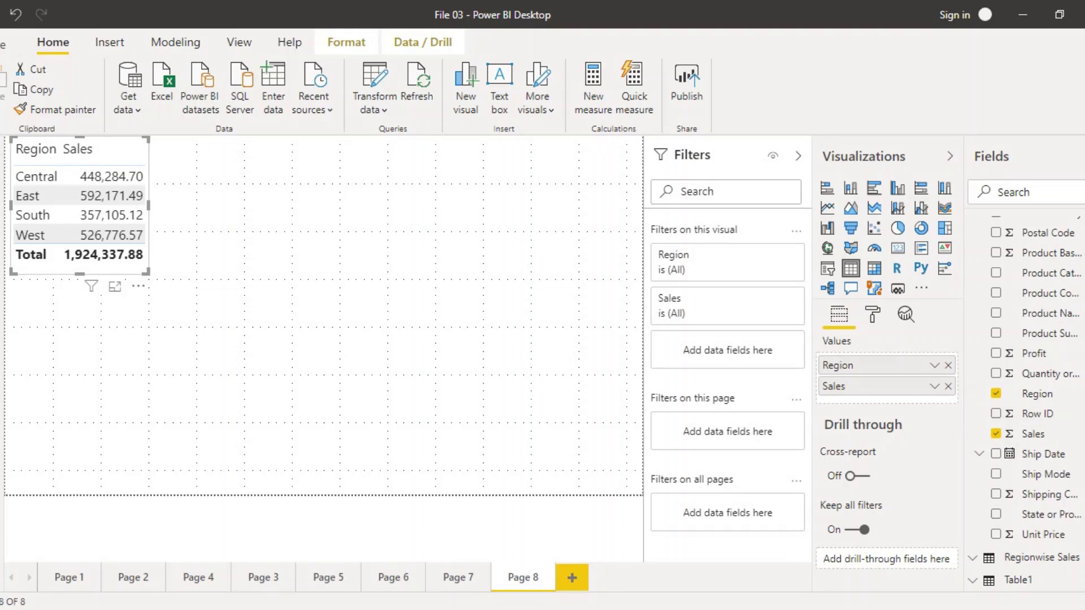
left_click(996, 375)
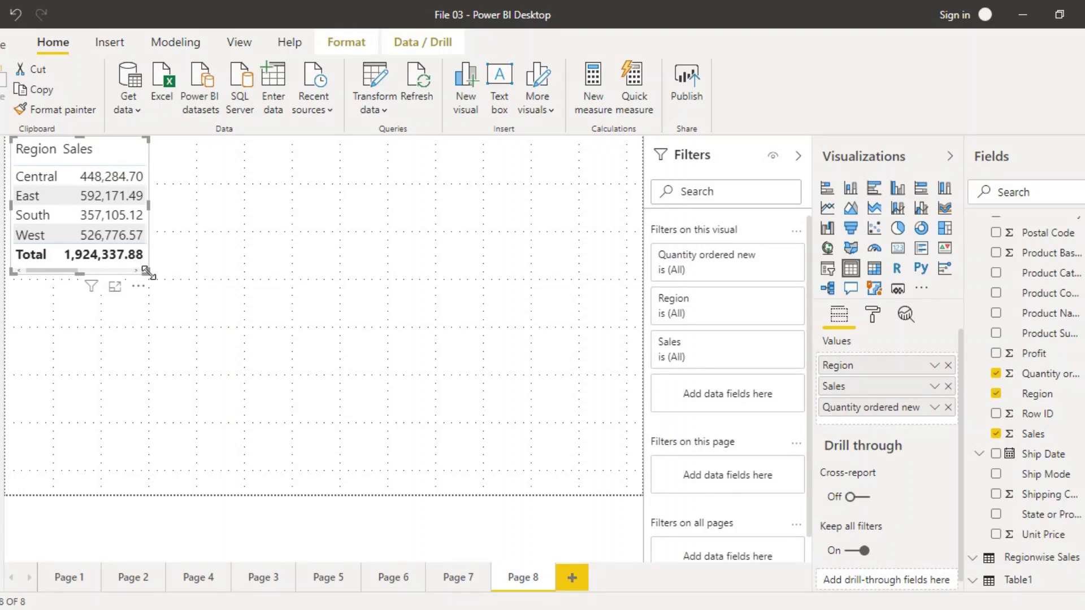
left_click_drag(237, 348, 334, 418)
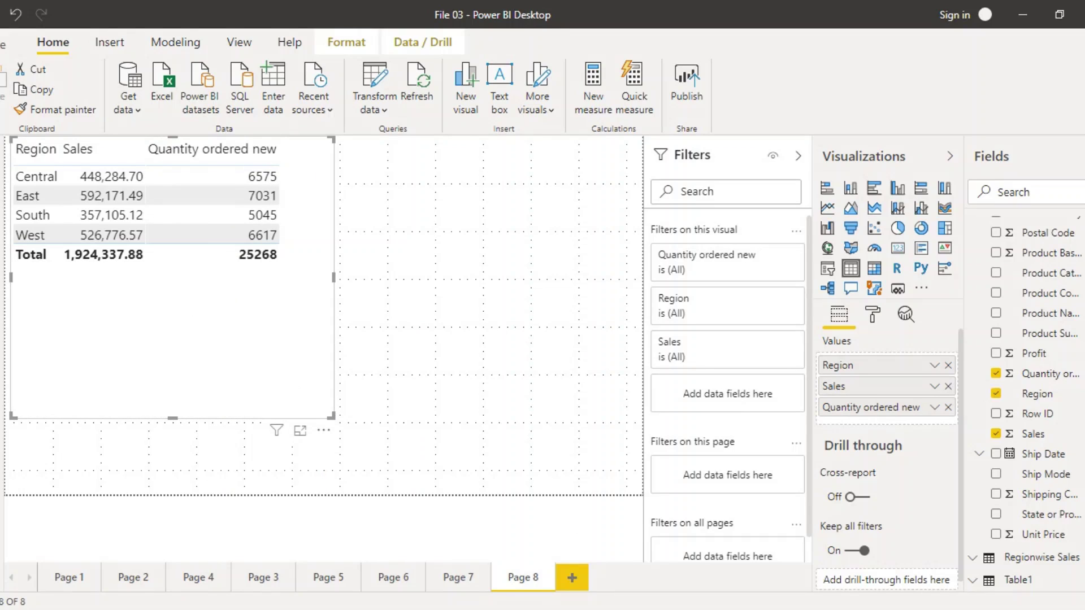
left_click(909, 608)
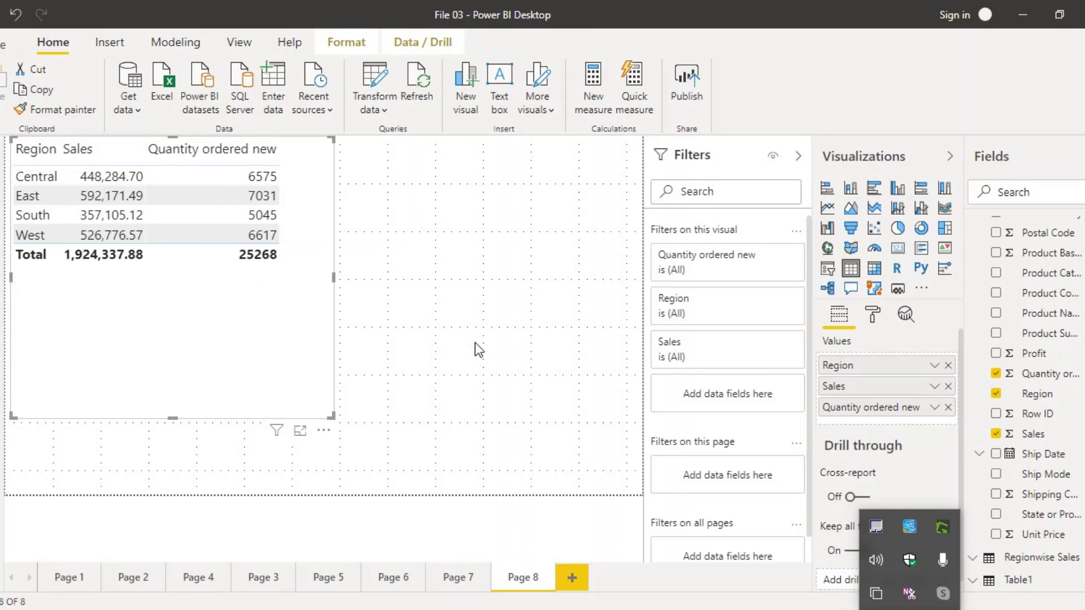
Step: Sort the table by Sales descending so East (592,171.49) comes first
left_click(69, 161)
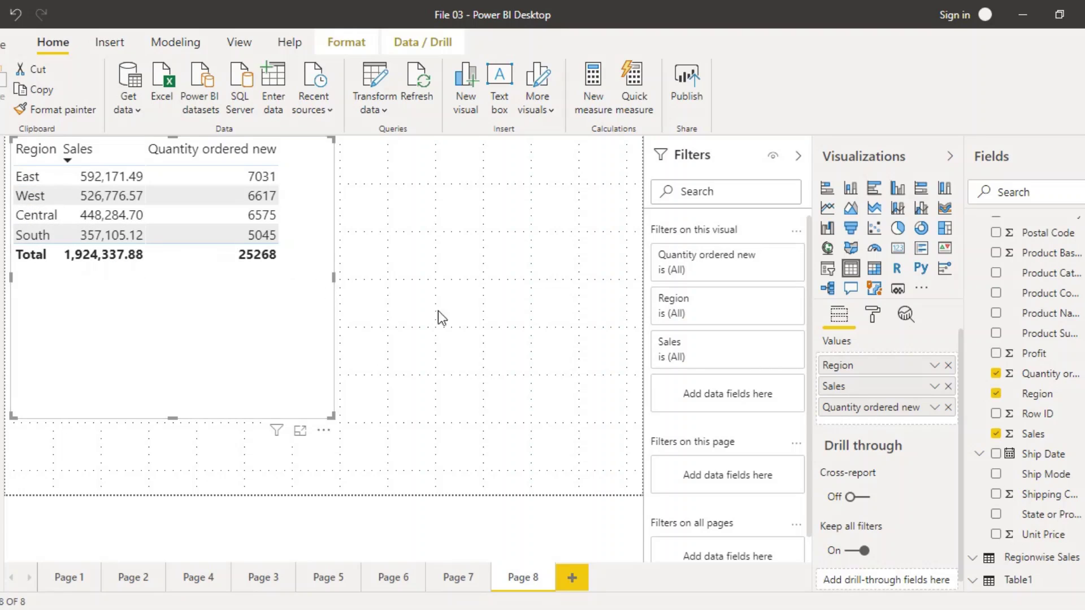
left_click(468, 320)
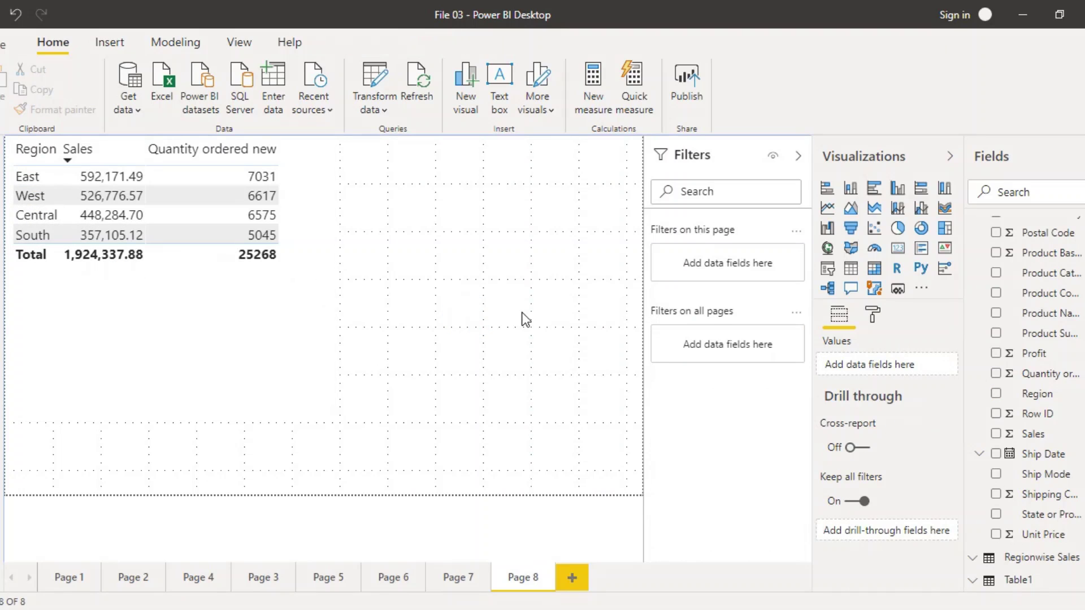
Step: Place a taller slicer mid-page and fill it with the Region values Central, East, South, West
left_click(829, 272)
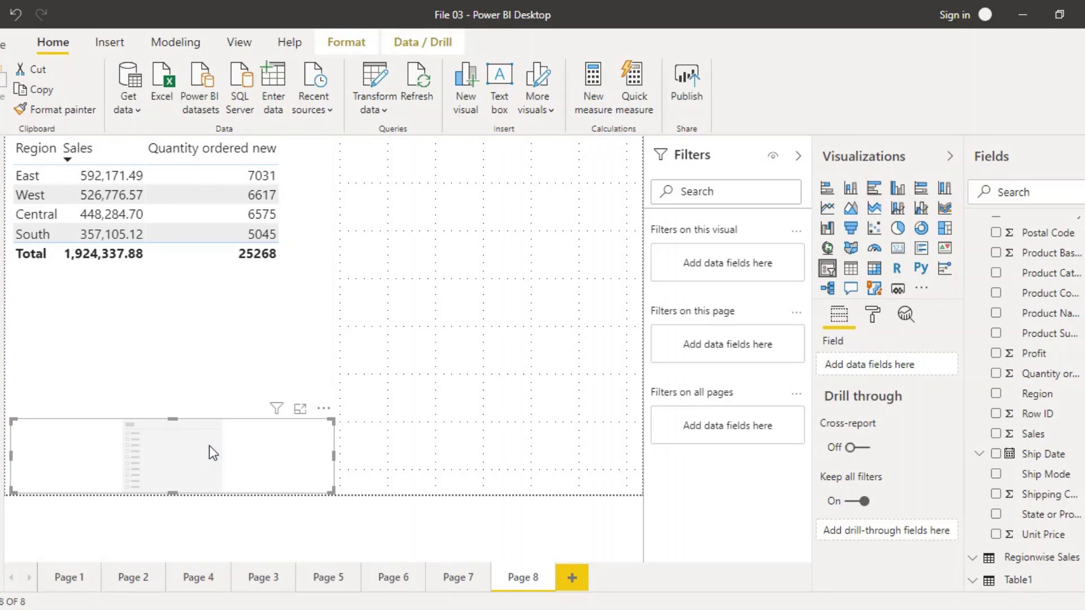
left_click_drag(212, 454, 488, 298)
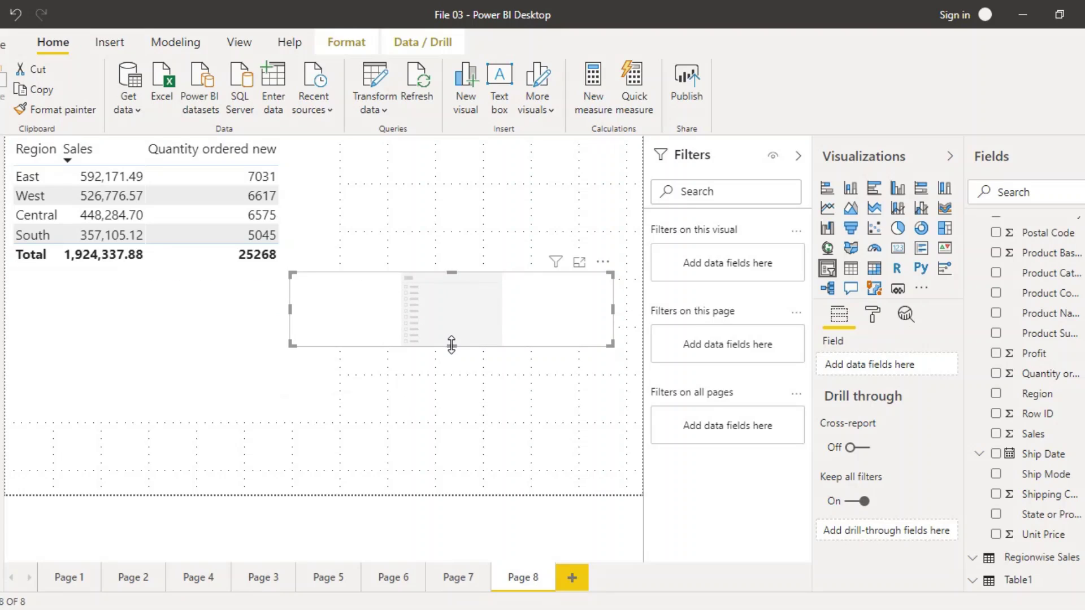
left_click_drag(452, 344, 477, 462)
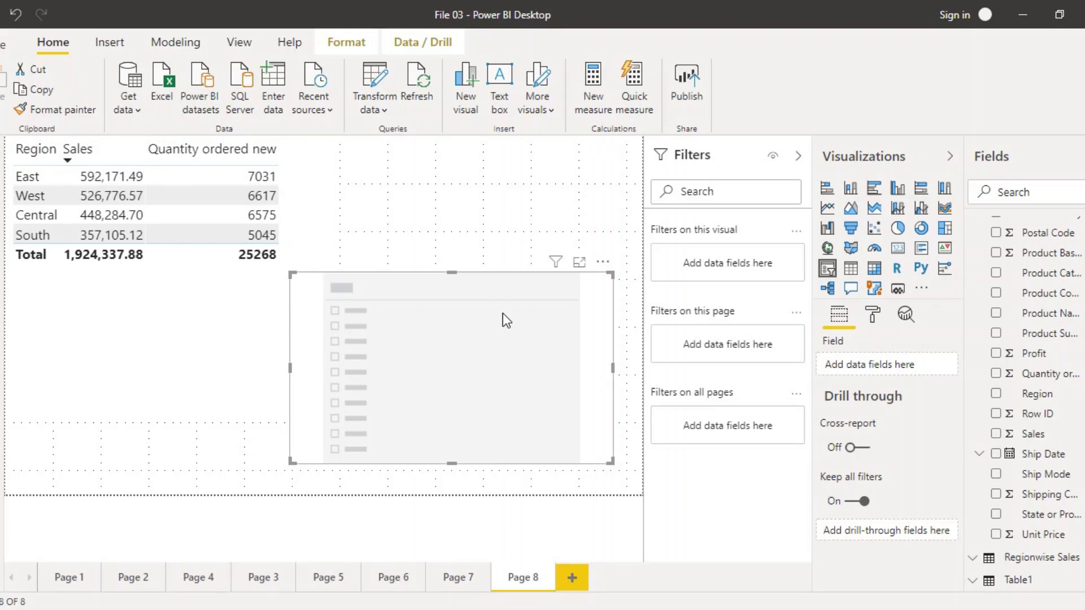
left_click(996, 395)
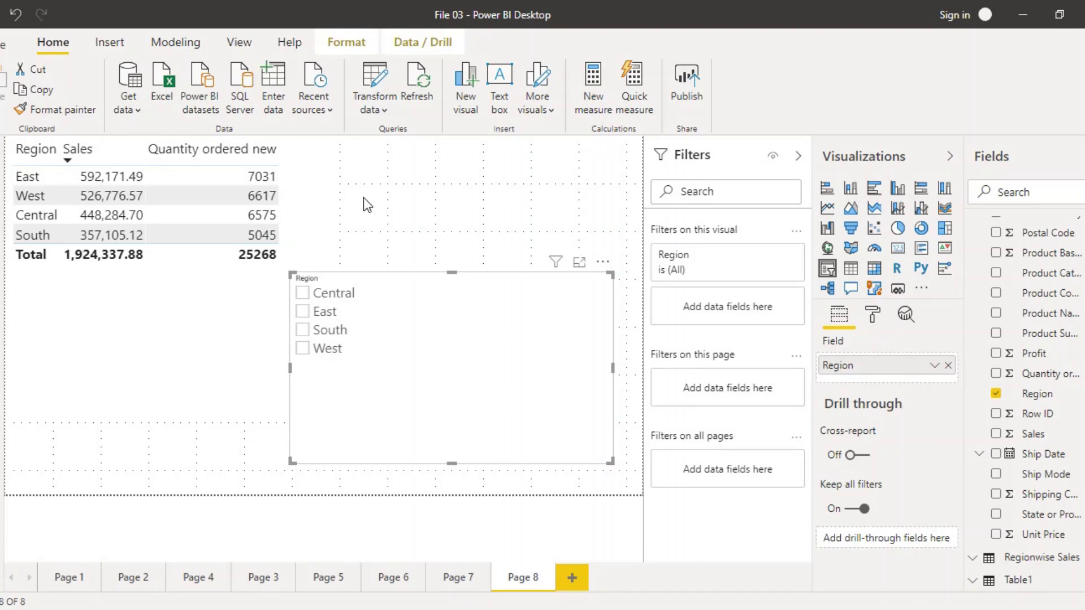
Step: Select South, then add East in the Region slicer, totalling 949,276.61 sales and 12076 quantity
left_click(309, 315)
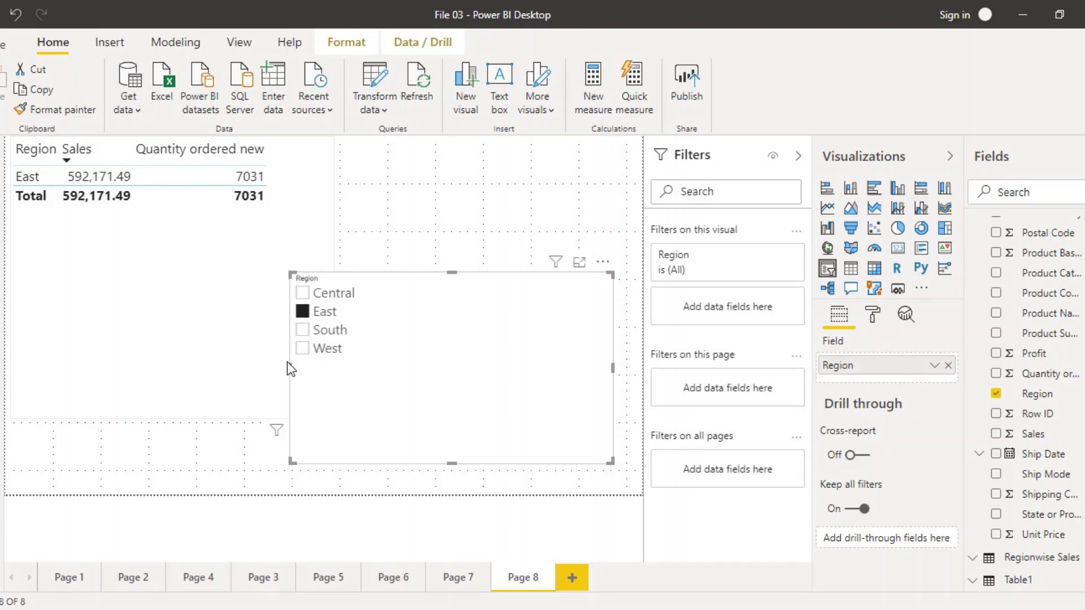
left_click(305, 337)
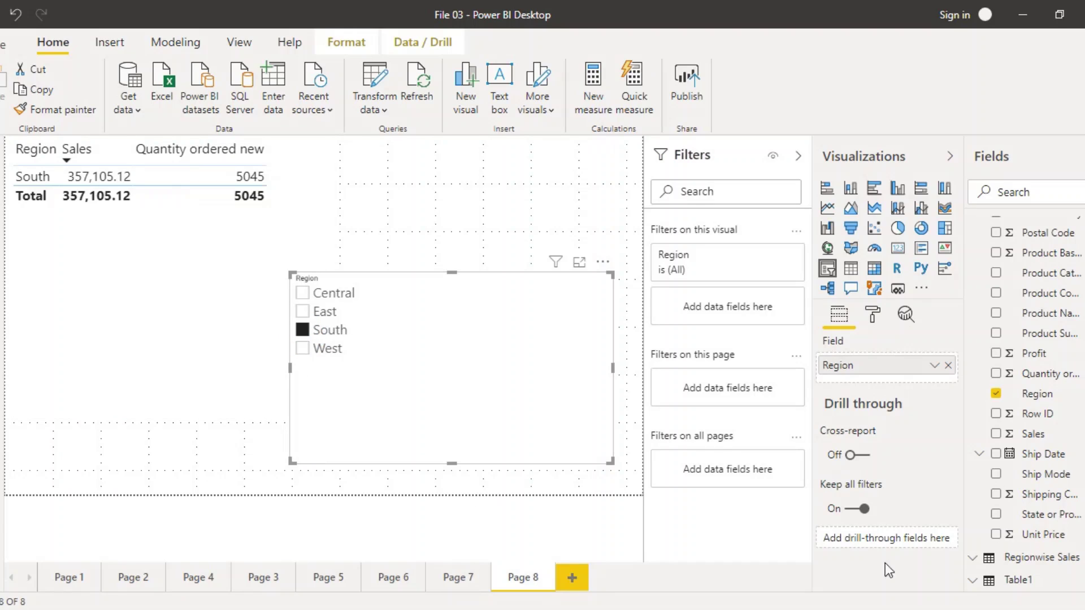
left_click(910, 609)
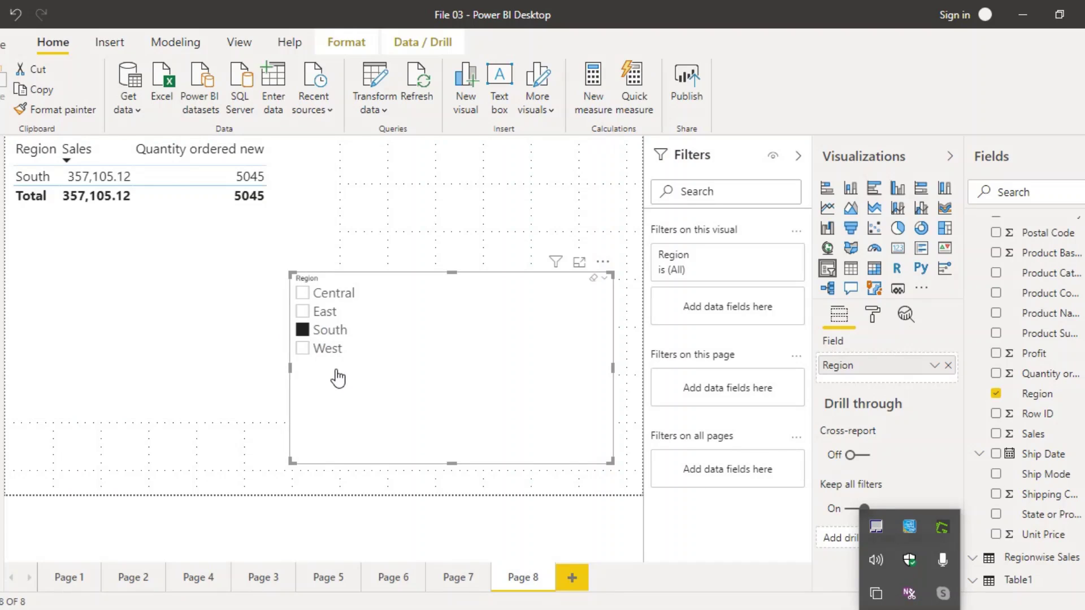
left_click(304, 315)
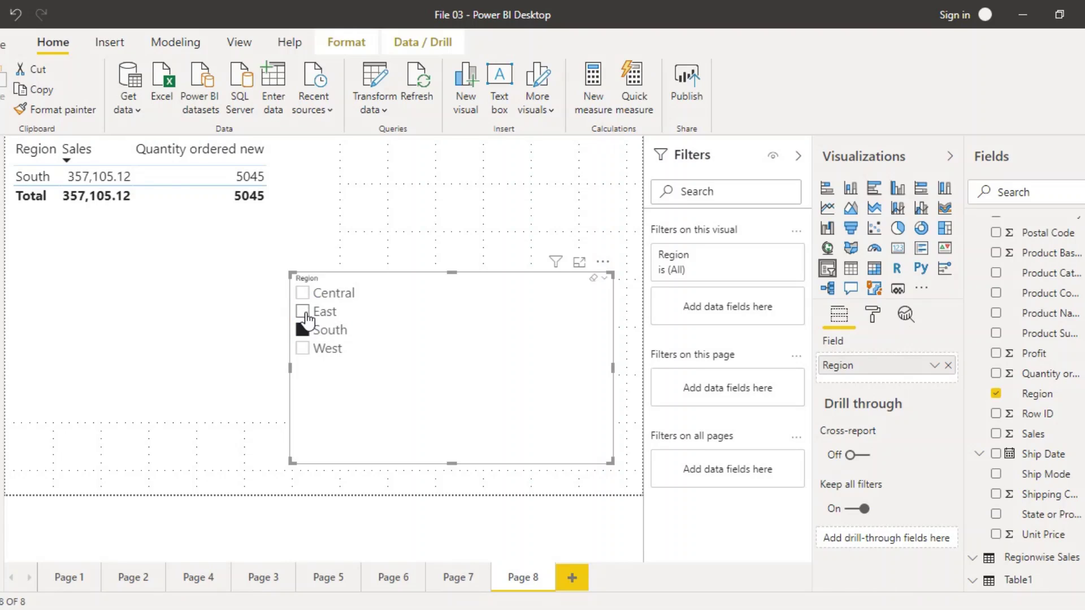
left_click(305, 315, "ctrl")
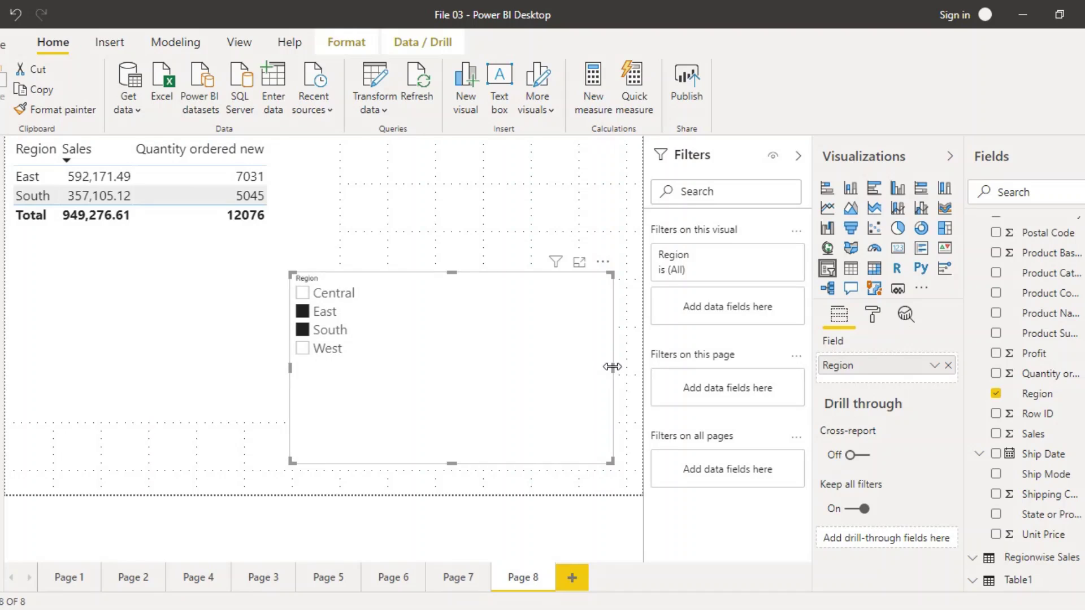
Step: Open the Region slicer's format options and expand its Selection controls
left_click(873, 316)
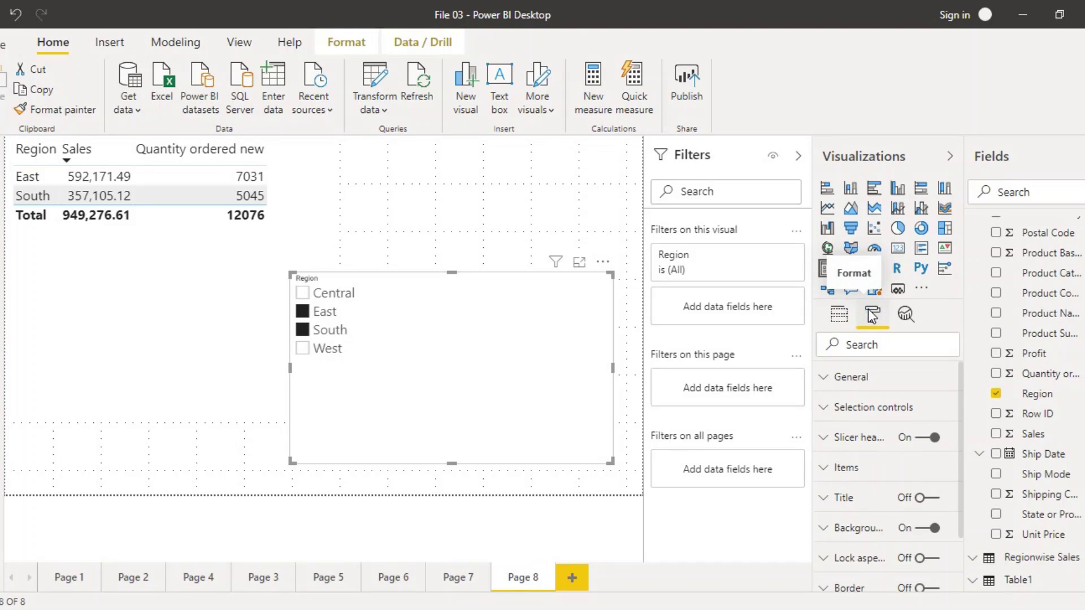
left_click(826, 409)
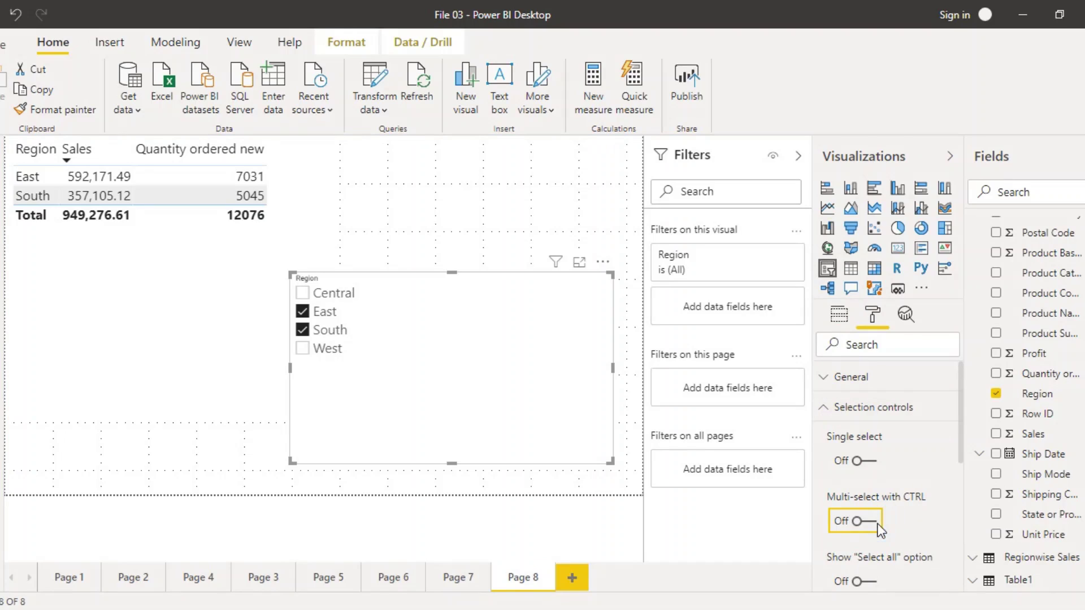
left_click(334, 232)
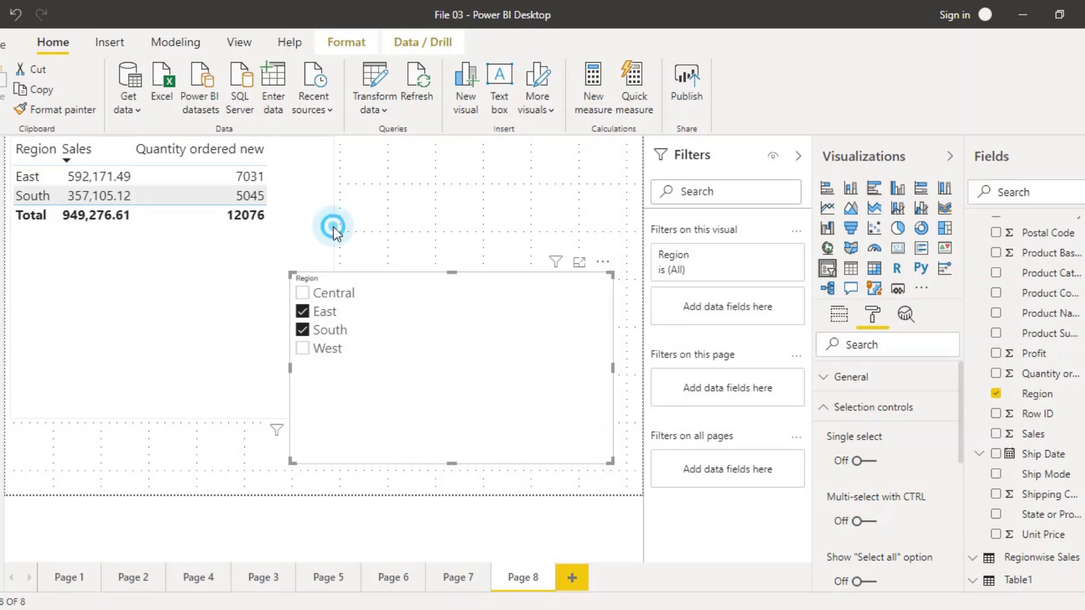
left_click(417, 295)
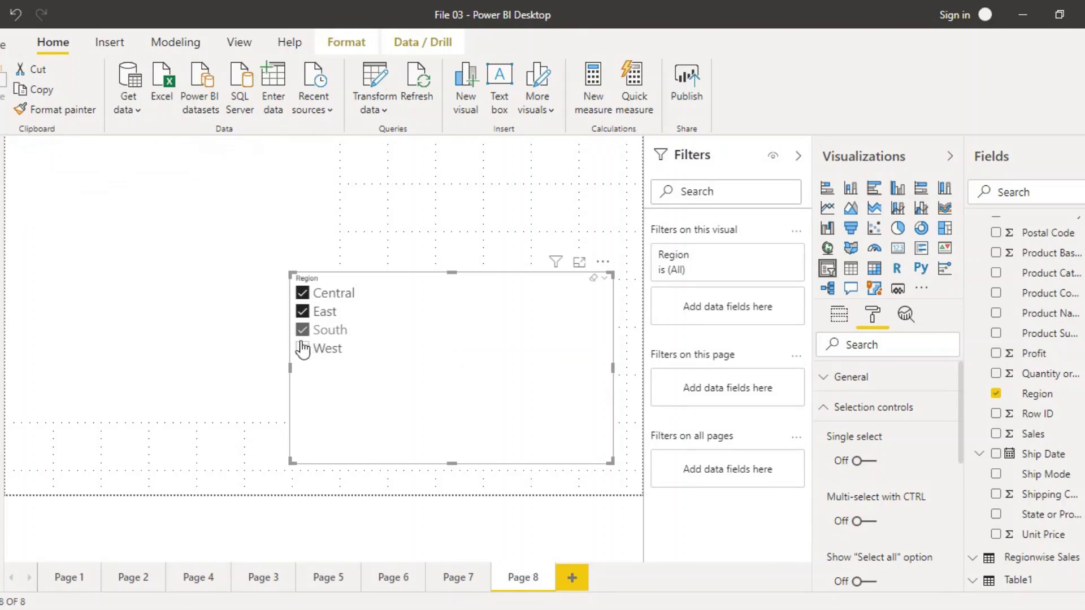
Step: Filter the Region slicer to South and West, totalling 883,881.69 sales and 11662 quantity
left_click(304, 294)
left_click(303, 294)
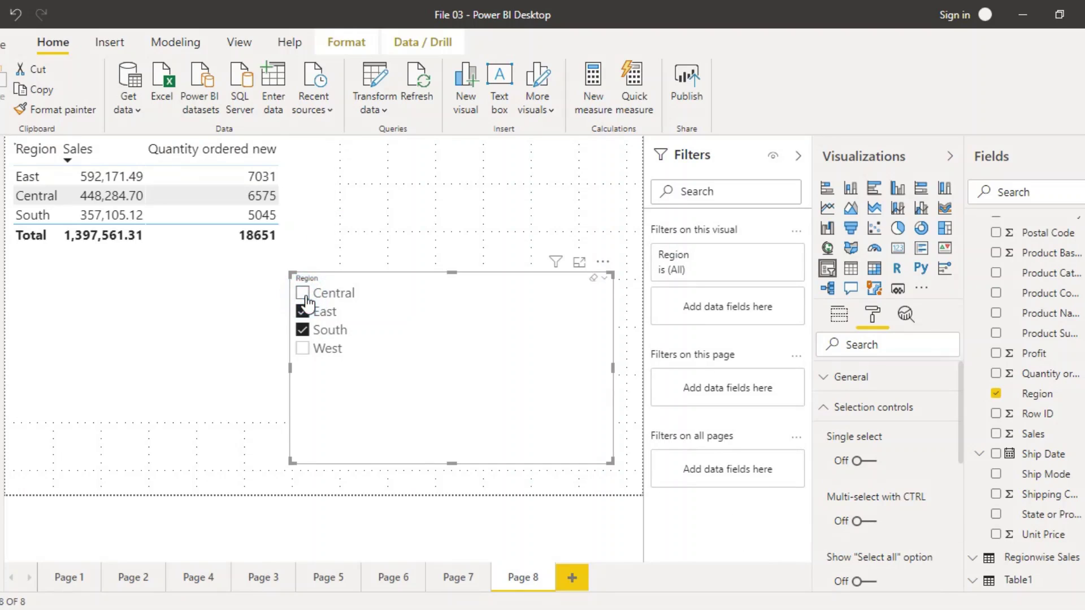
left_click(302, 313)
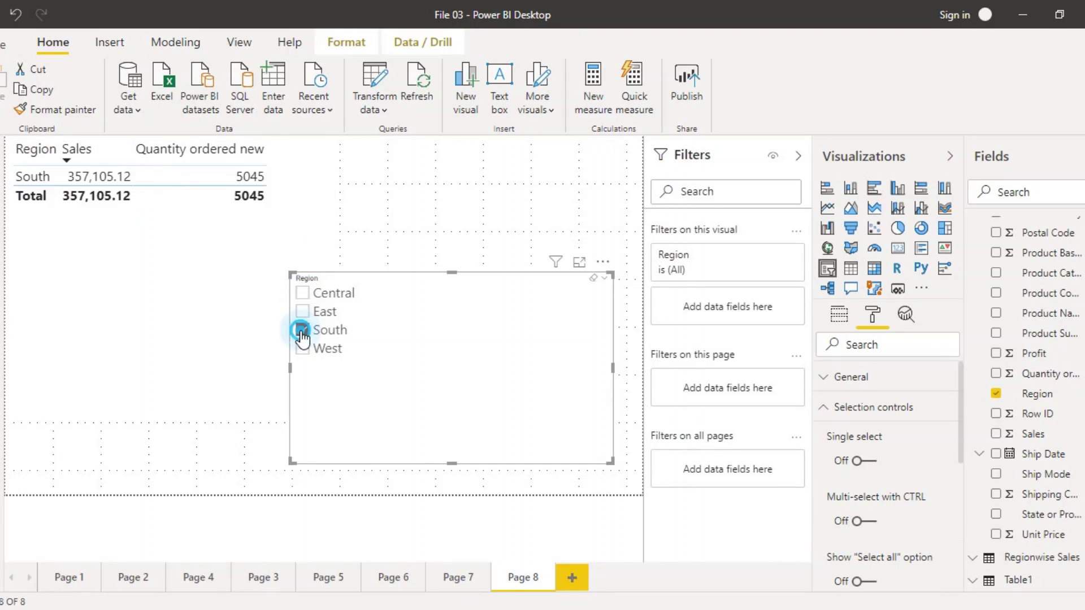
left_click(302, 332)
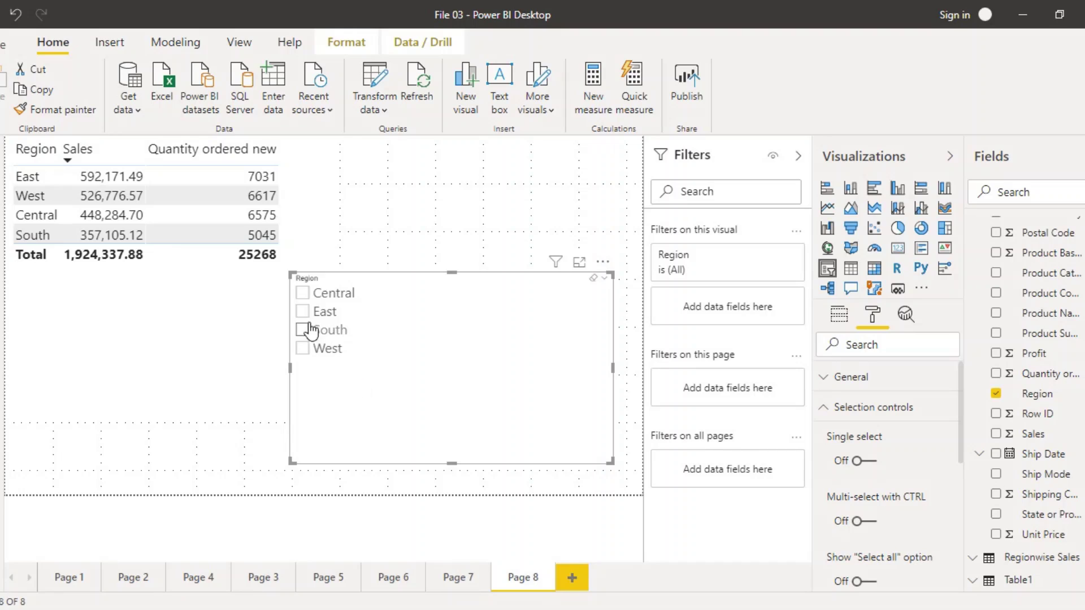
left_click(303, 330)
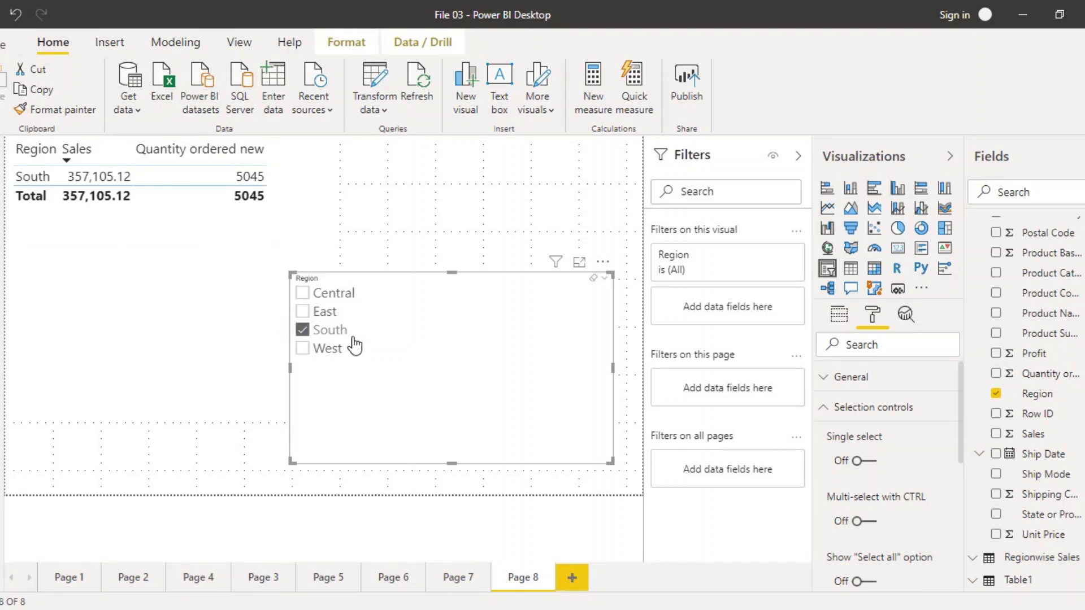
left_click(303, 349)
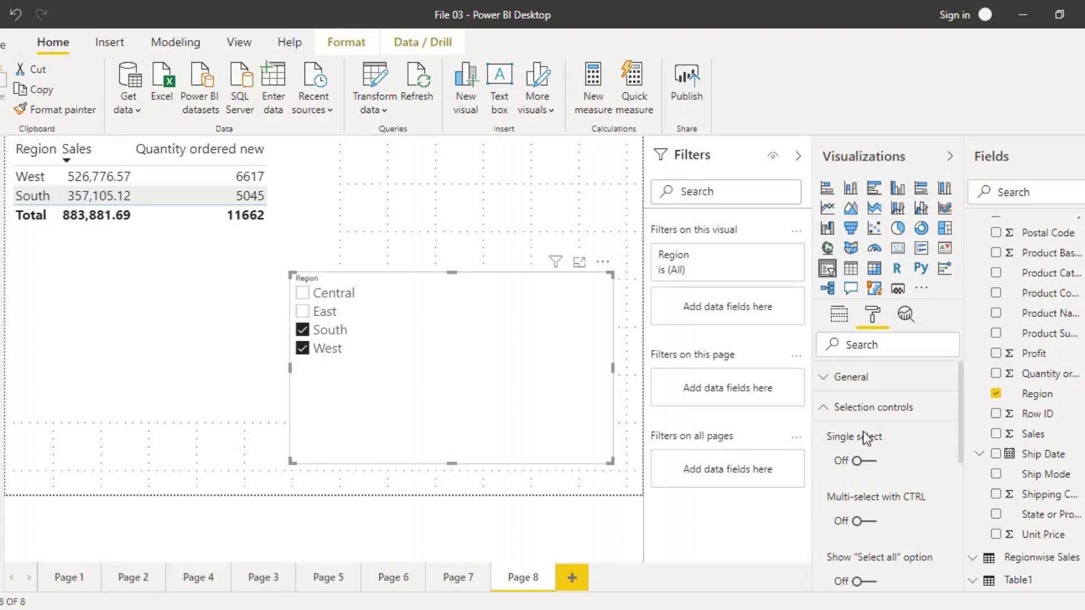
Step: Enable Single select, try West, East and Central, then delete the Region slicer
left_click(857, 463)
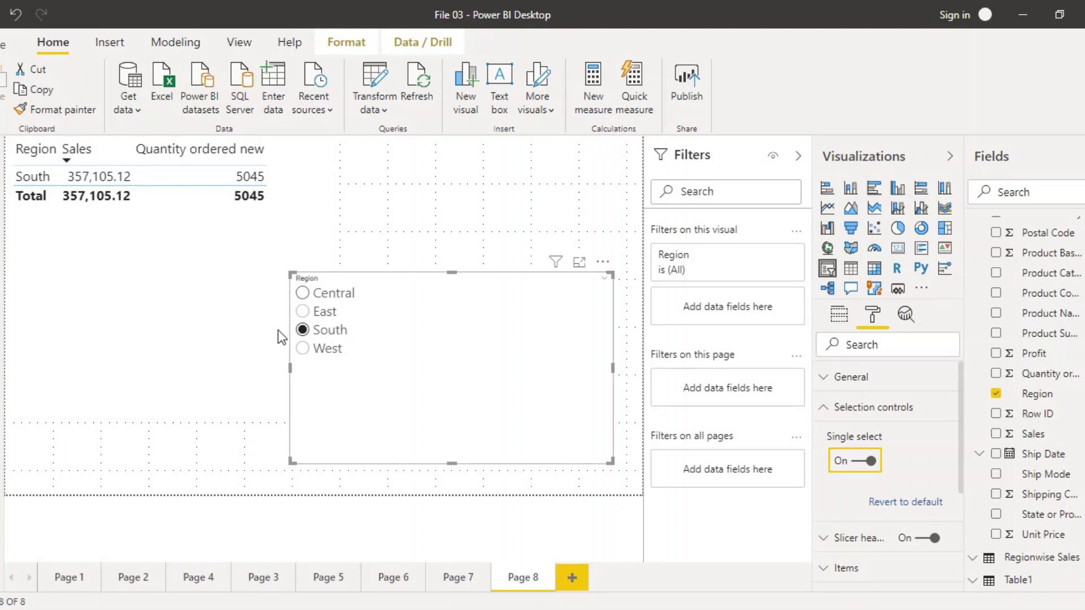
left_click(305, 351)
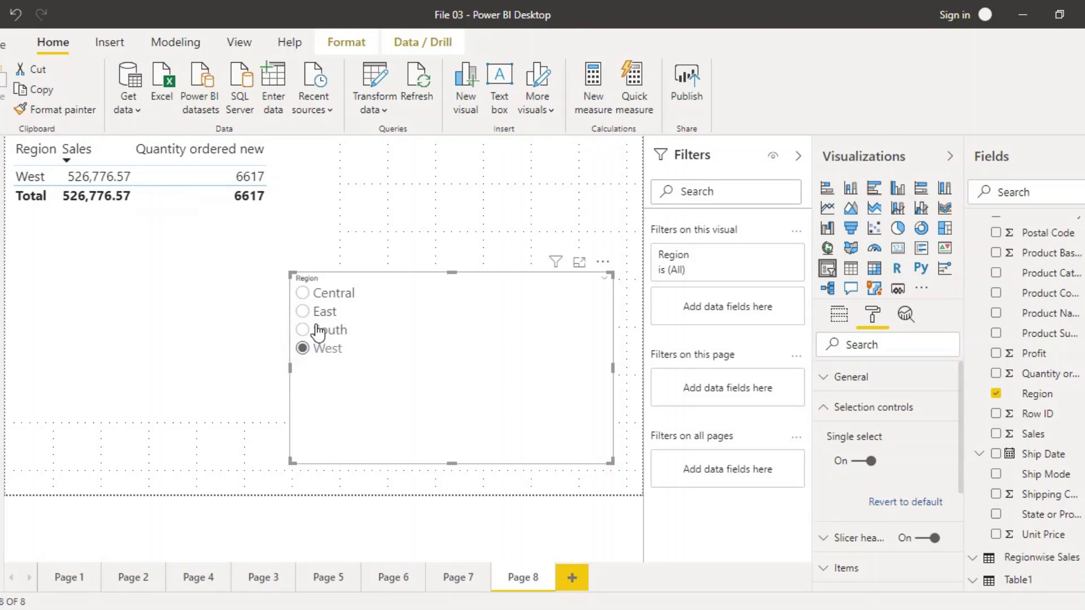
left_click(305, 310)
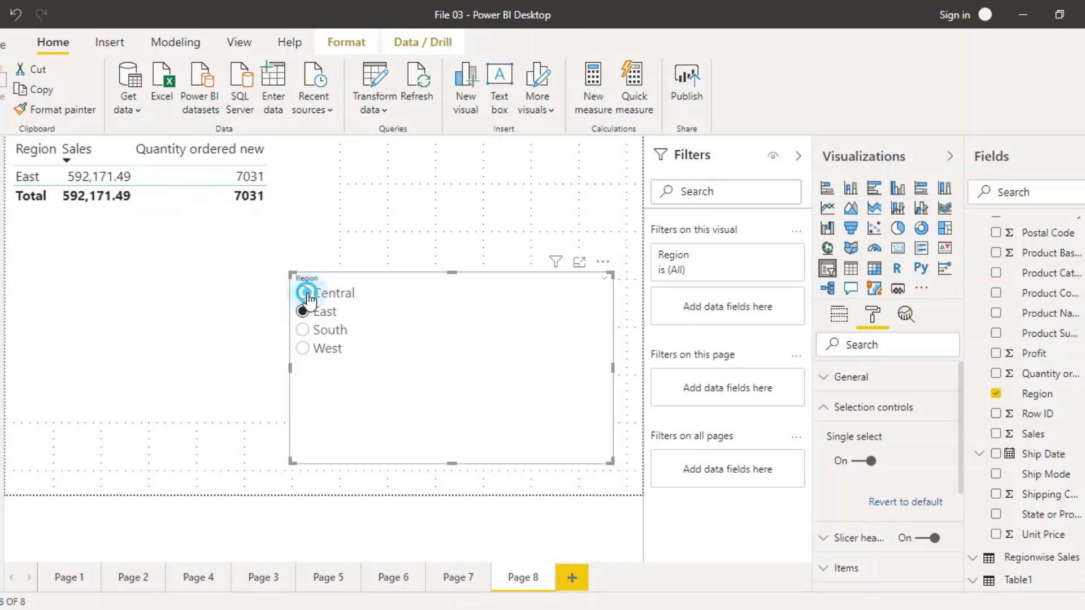
left_click(303, 293)
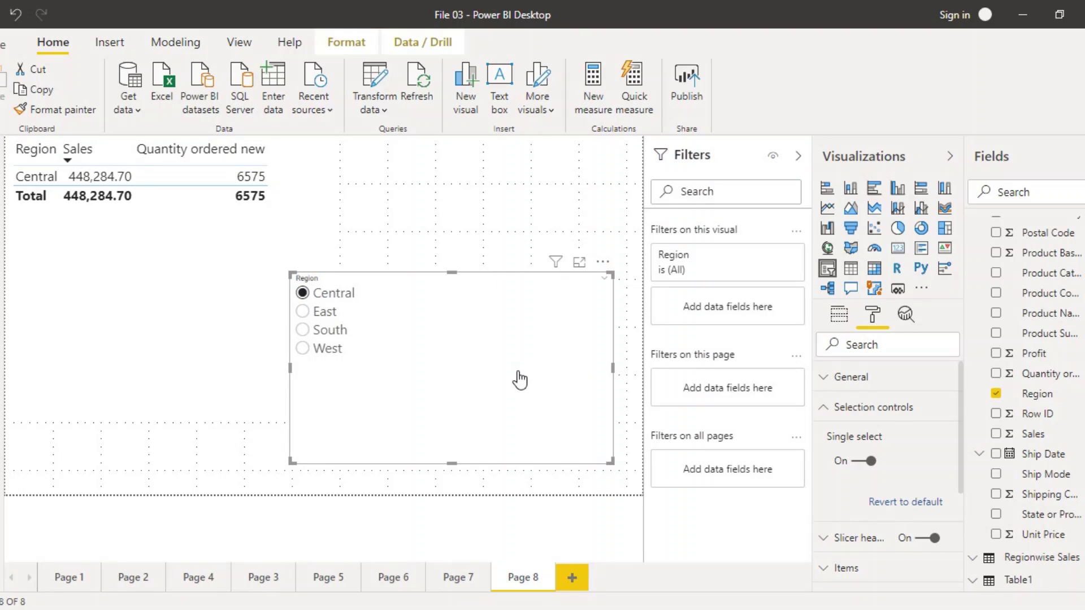
key("Delete")
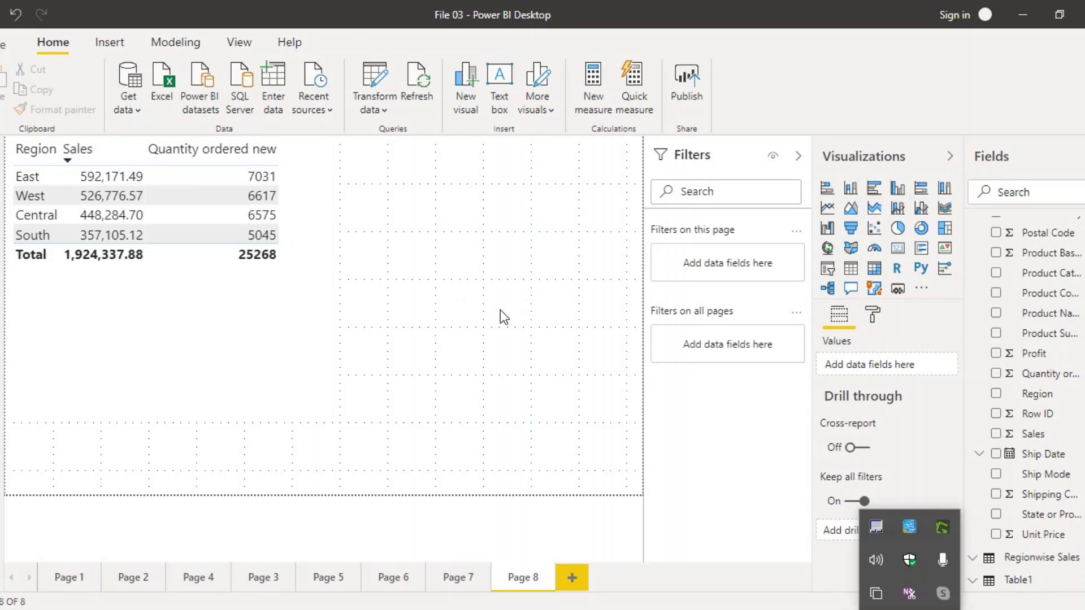
Step: Add a slicer on Quantity ordered new, showing a 1 to 167 range
left_click(828, 270)
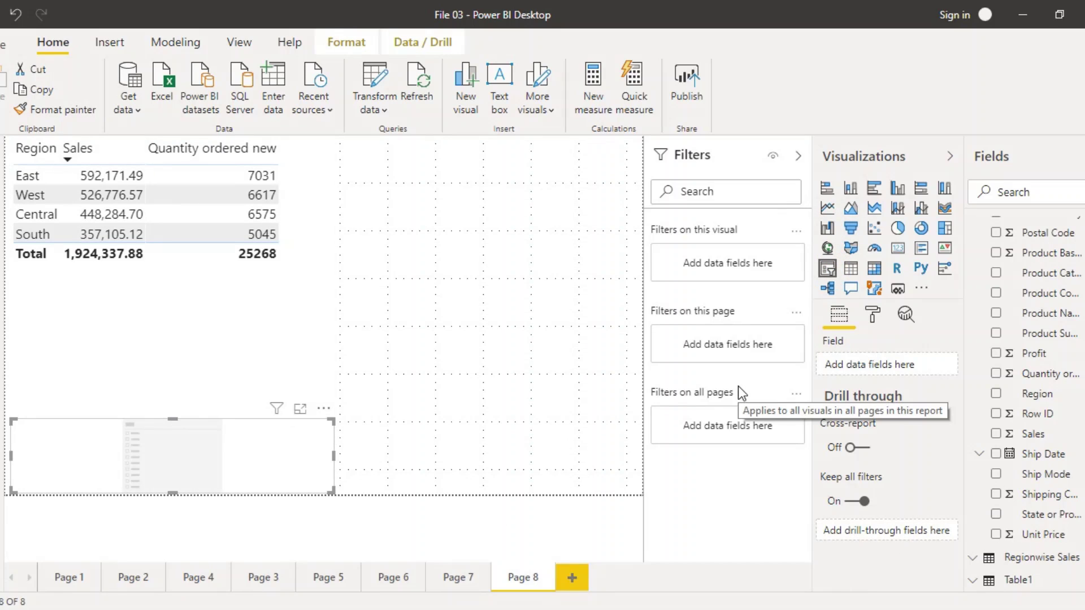
left_click(996, 374)
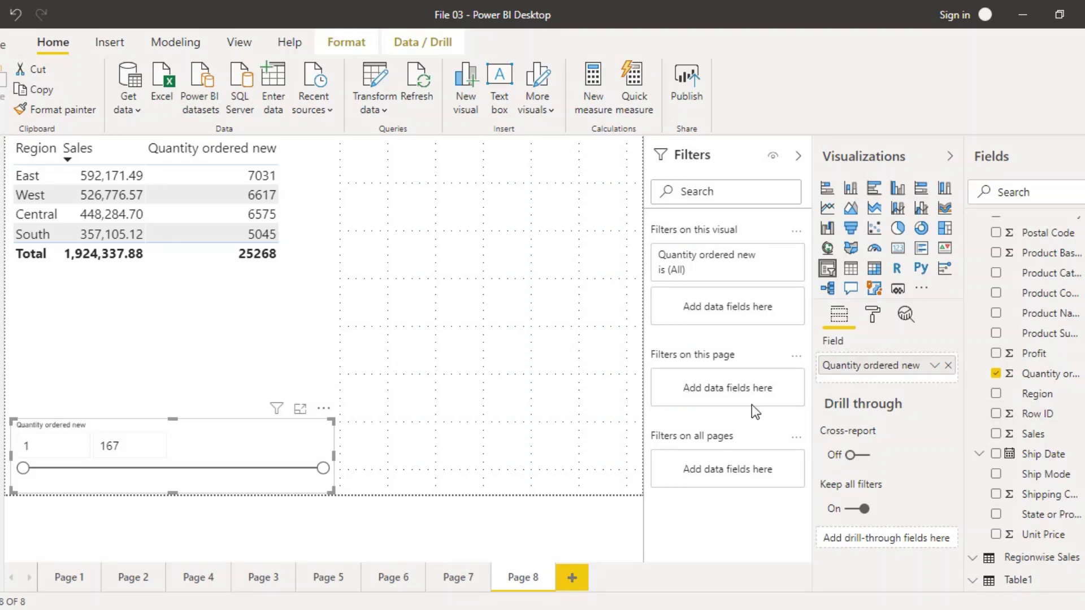
Step: Narrow the quantity slider to 34–59, cutting totals to 307,640.71 sales and 4573 units
left_click(301, 466)
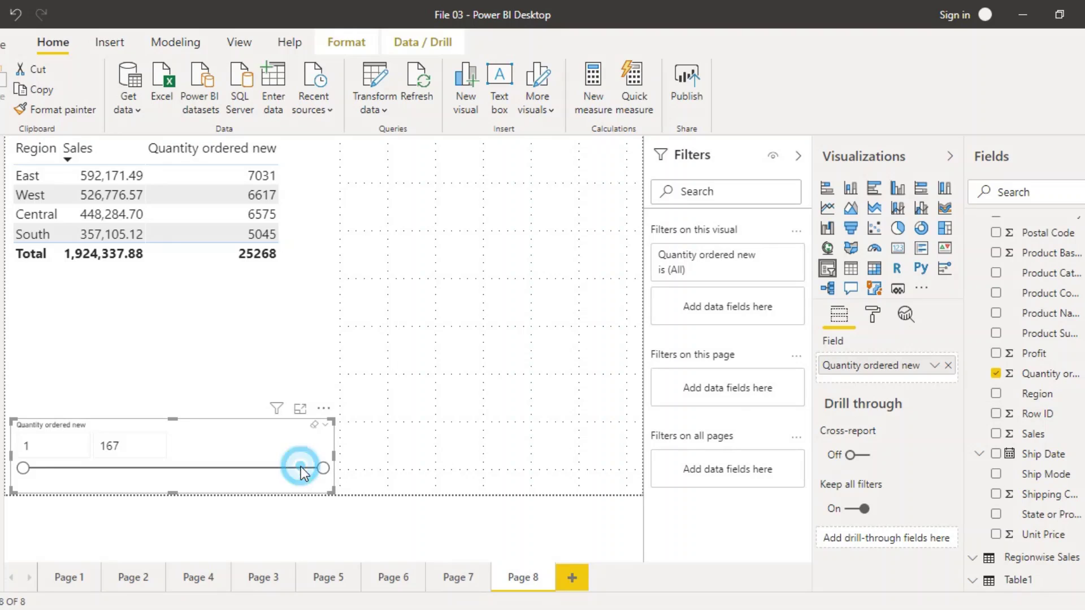
left_click_drag(323, 470, 195, 469)
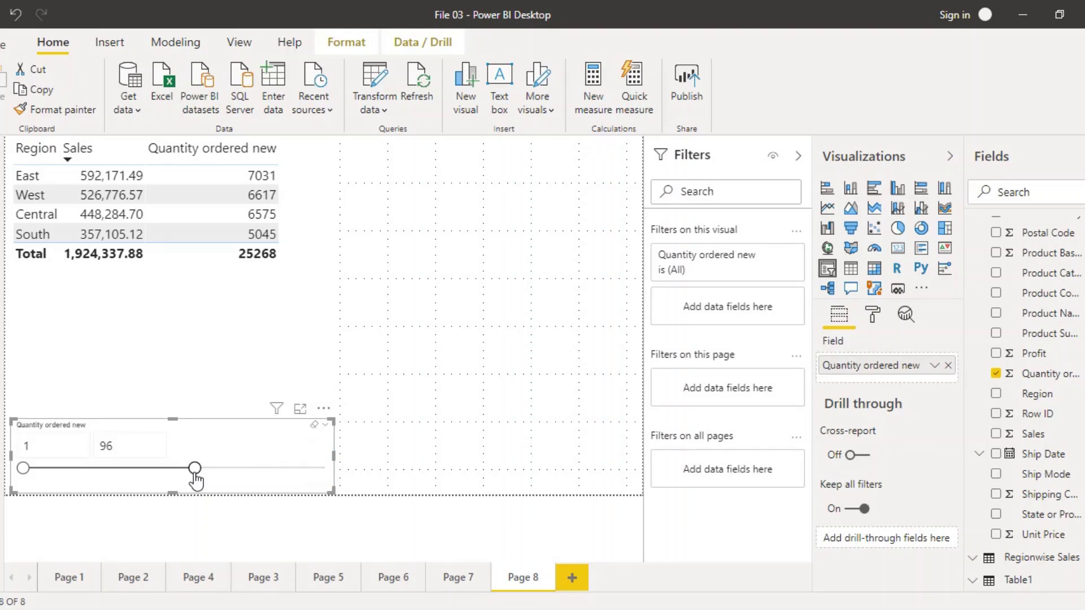
left_click(128, 467)
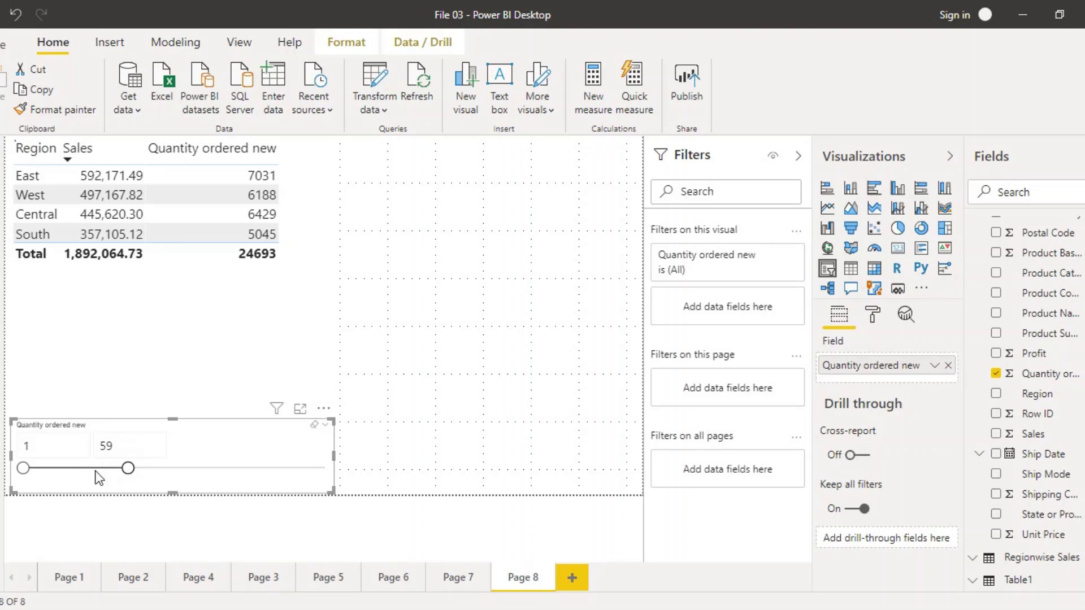
left_click(76, 466)
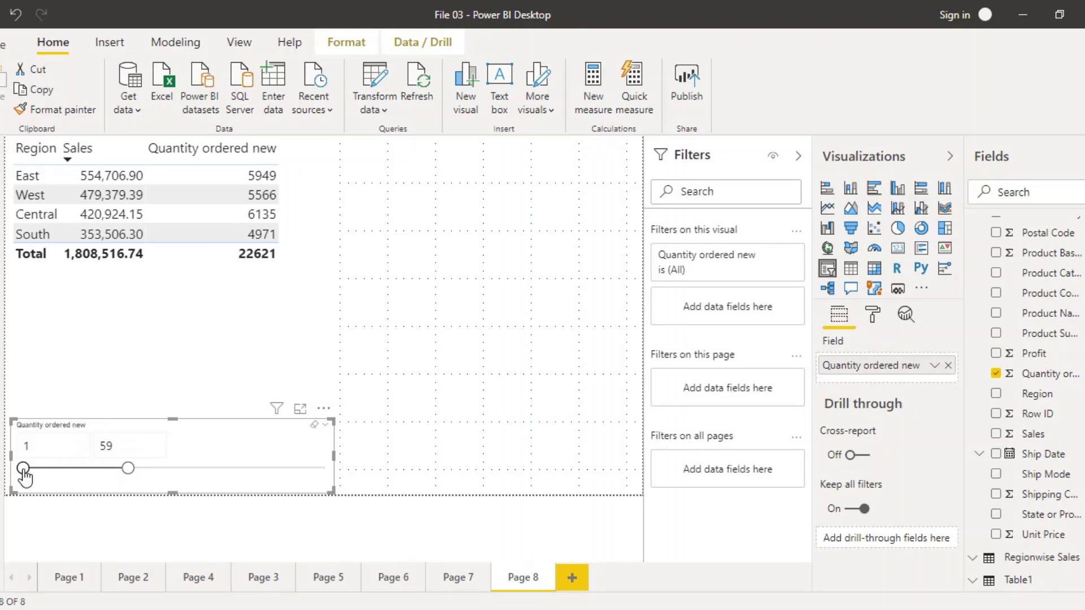
left_click_drag(23, 474, 85, 487)
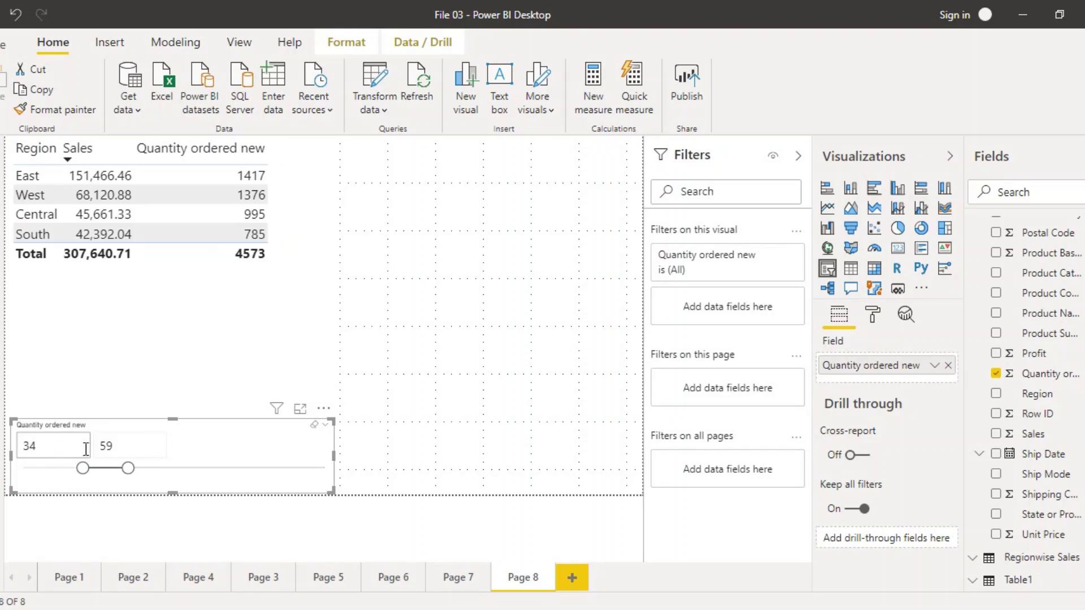